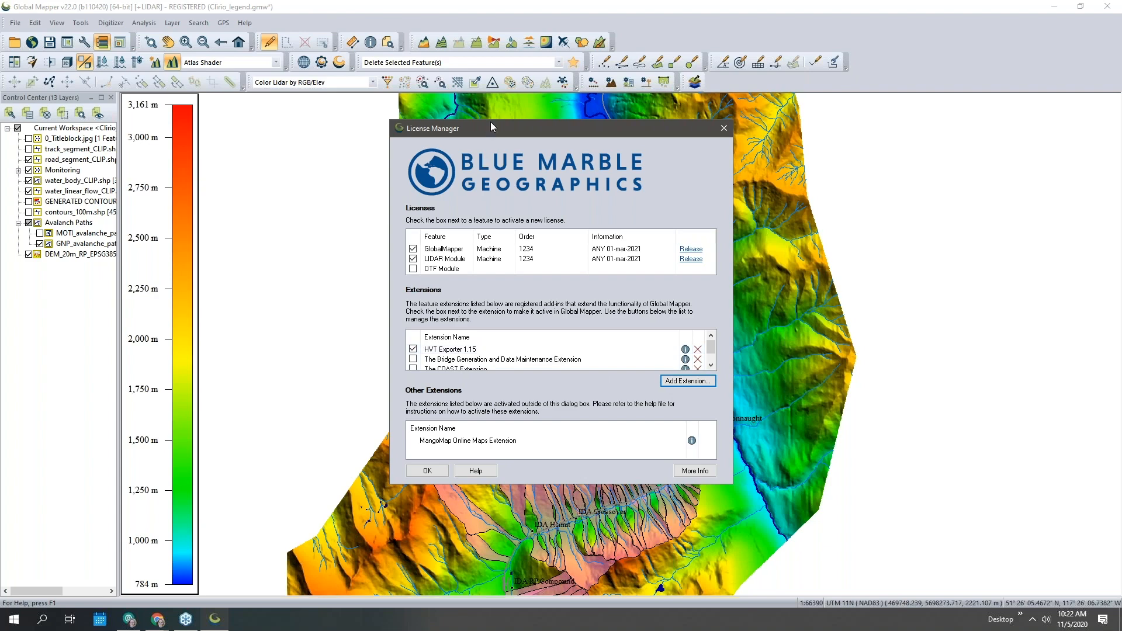
# Move the License Manager dialog aside and close it.
pyautogui.moveTo(508, 132); pyautogui.dragTo(241, 140)
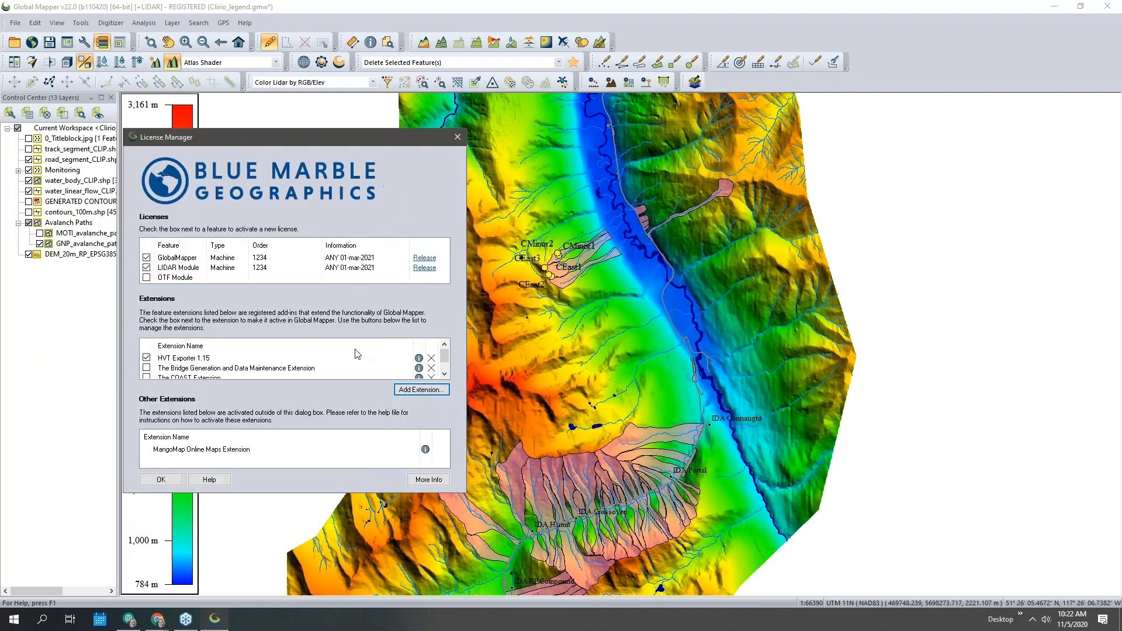
pyautogui.click(458, 141)
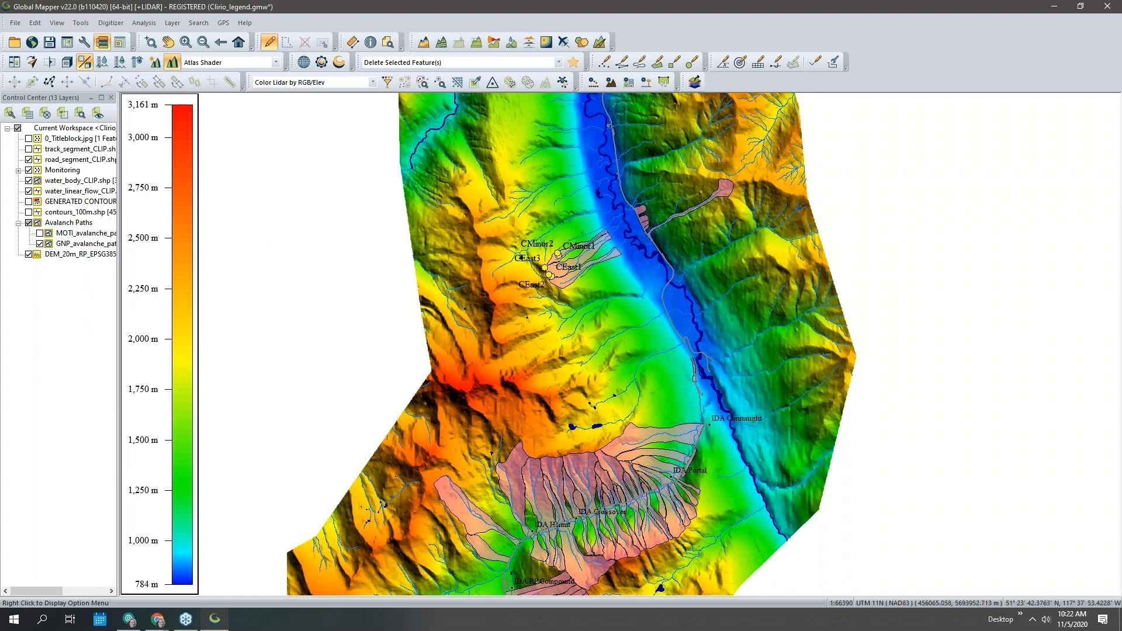
pyautogui.moveTo(659, 411)
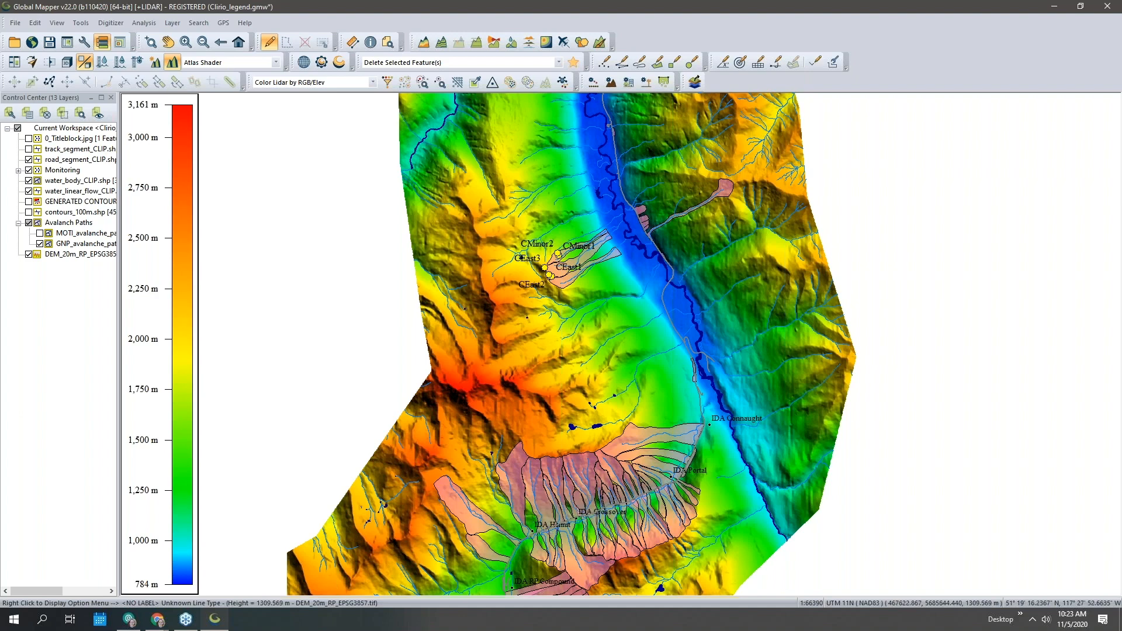
pyautogui.moveTo(633, 507); pyautogui.dragTo(630, 501)
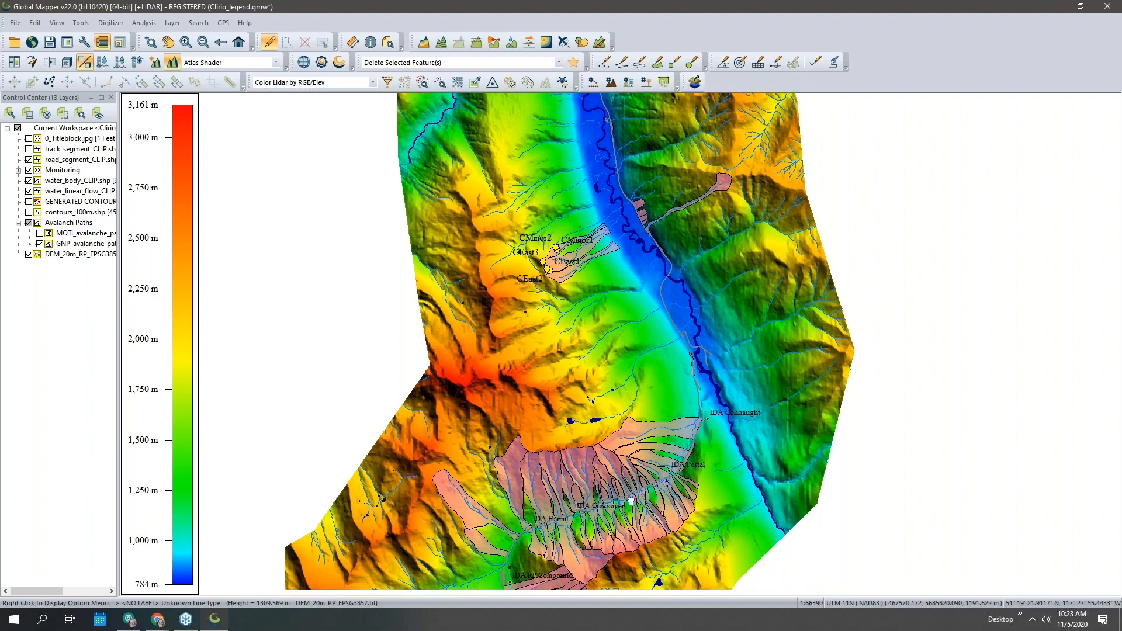
pyautogui.scroll(1, 631, 500)
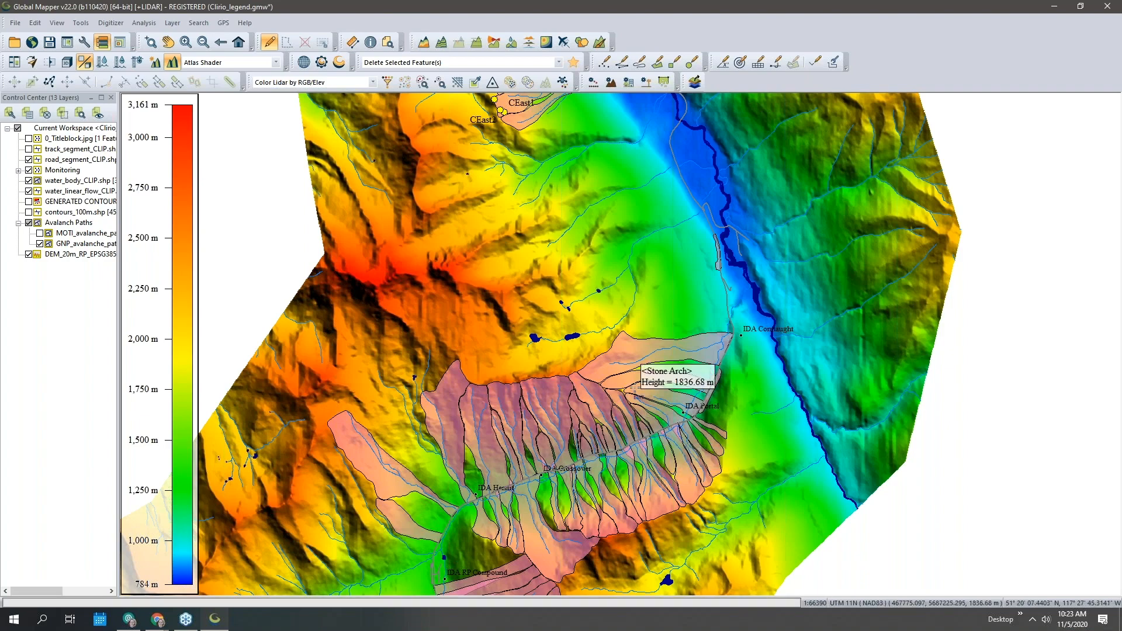
pyautogui.scroll(-1, 634, 388)
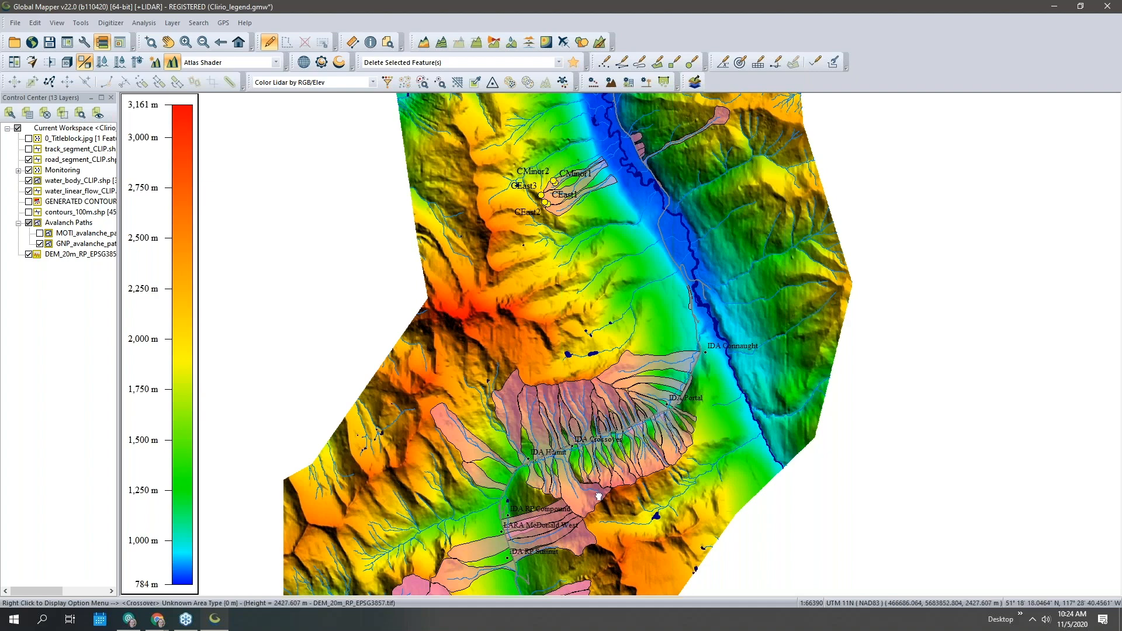
pyautogui.moveTo(598, 496); pyautogui.dragTo(598, 384)
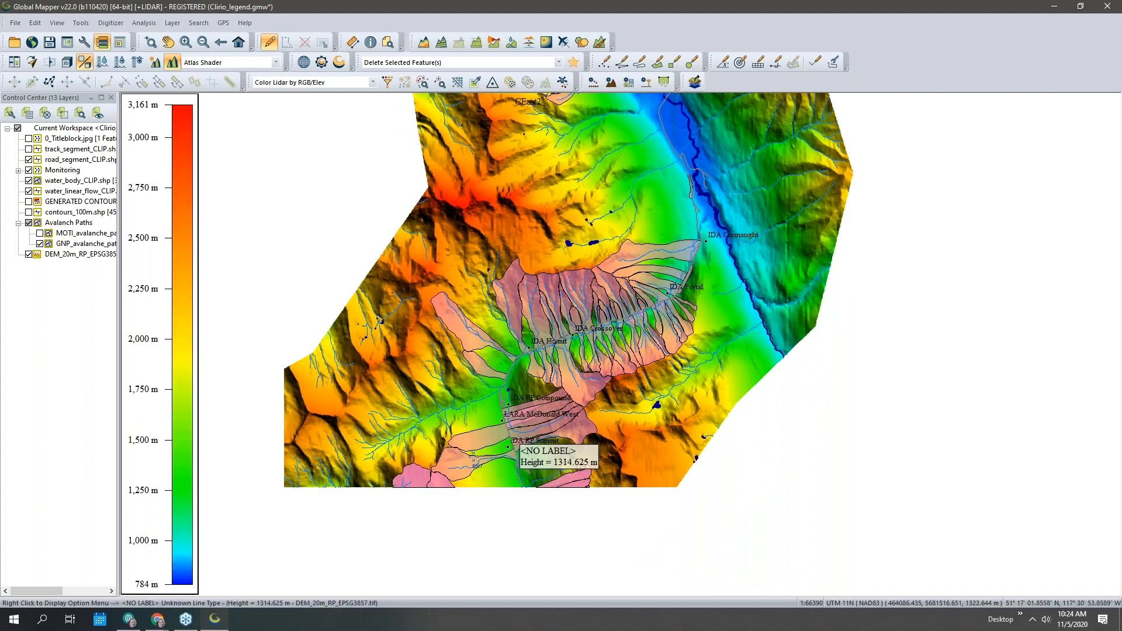
pyautogui.click(15, 42)
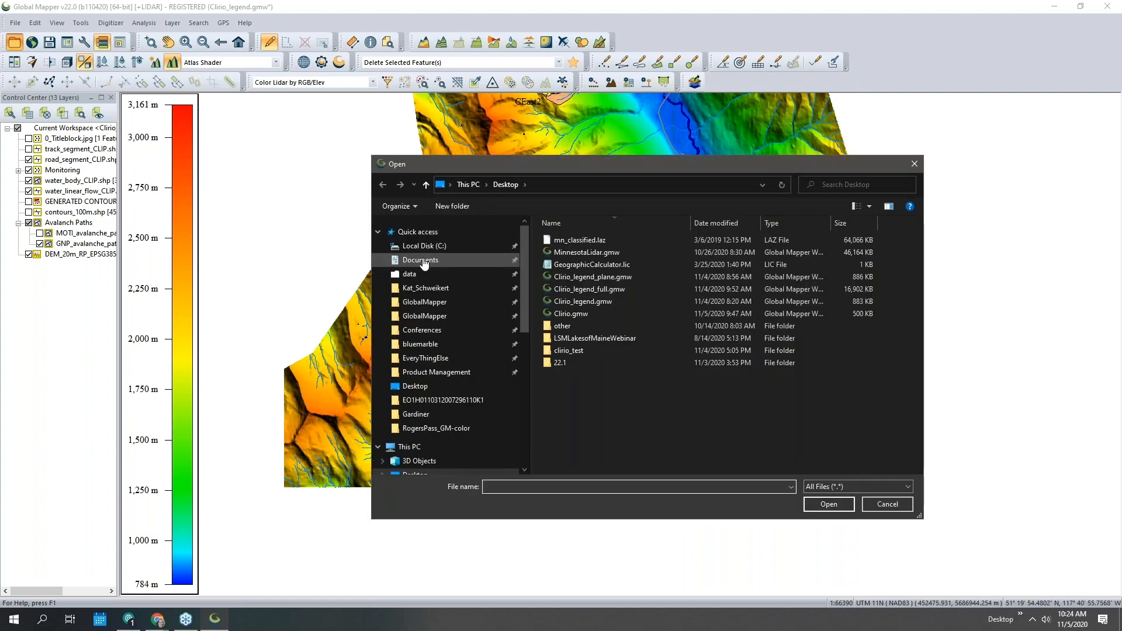
pyautogui.scroll(-1, 441, 400)
pyautogui.click(443, 391)
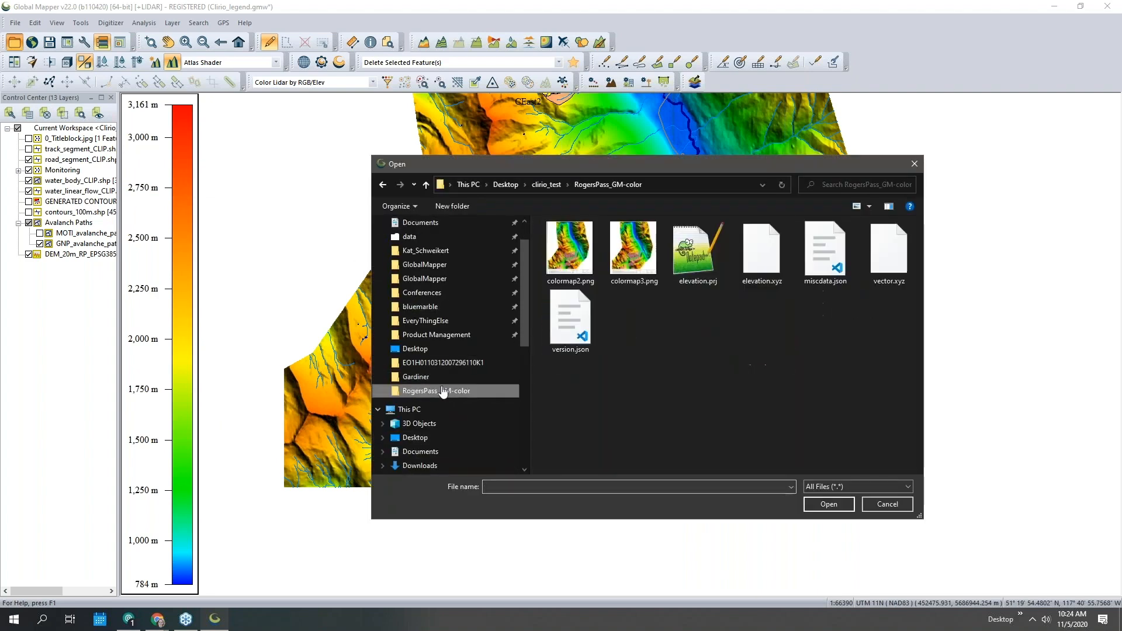
pyautogui.scroll(1, 476, 341)
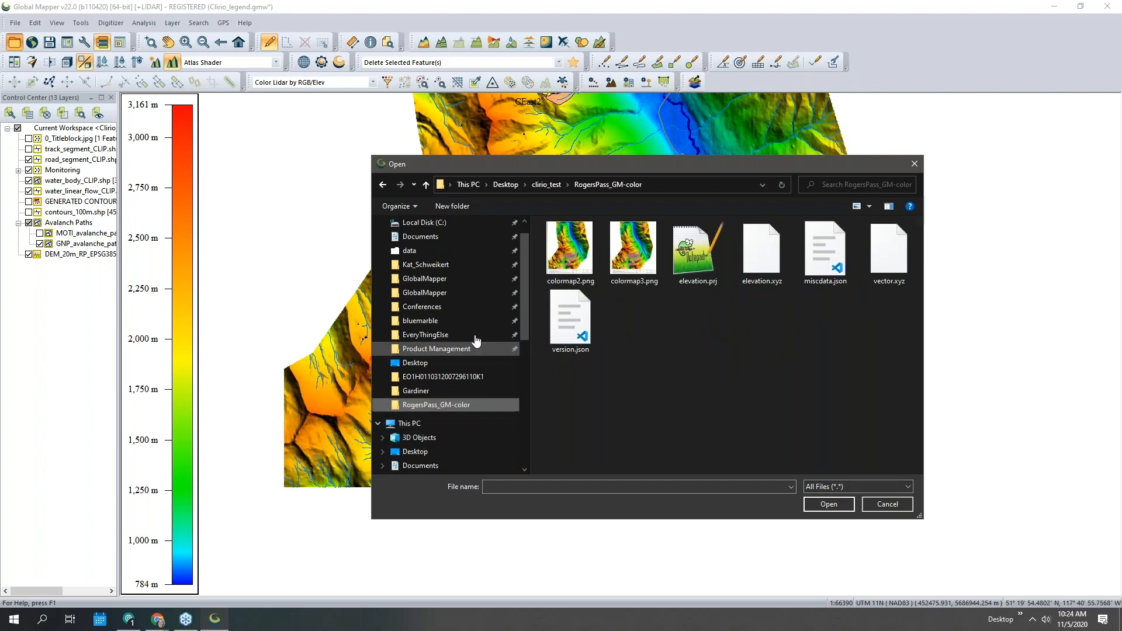
pyautogui.scroll(1, 476, 341)
pyautogui.click(448, 264)
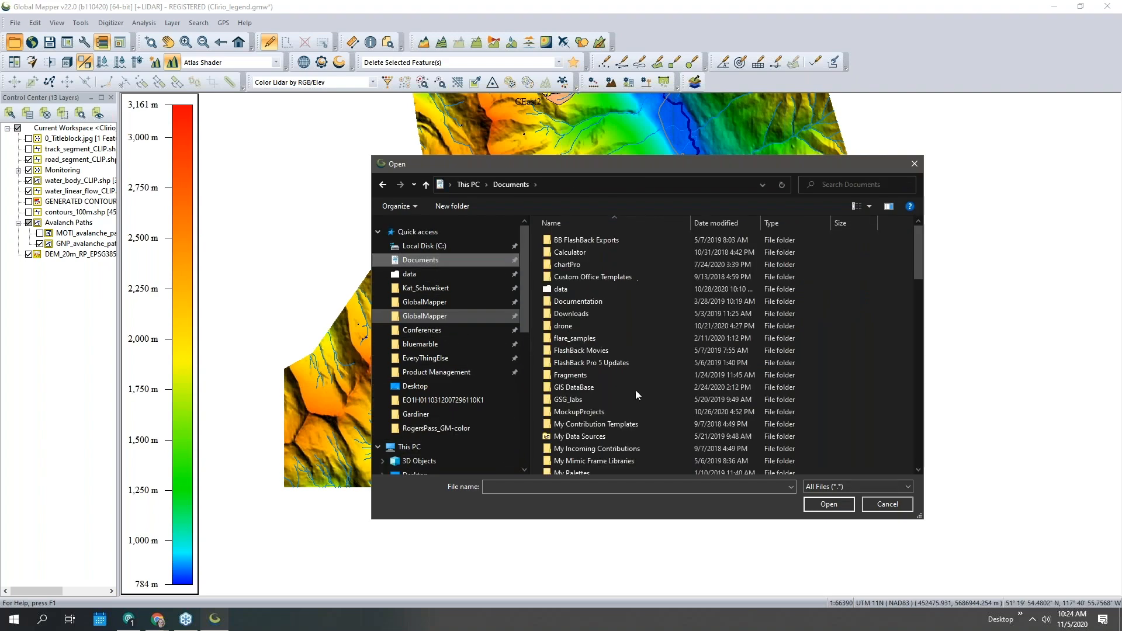
pyautogui.click(881, 506)
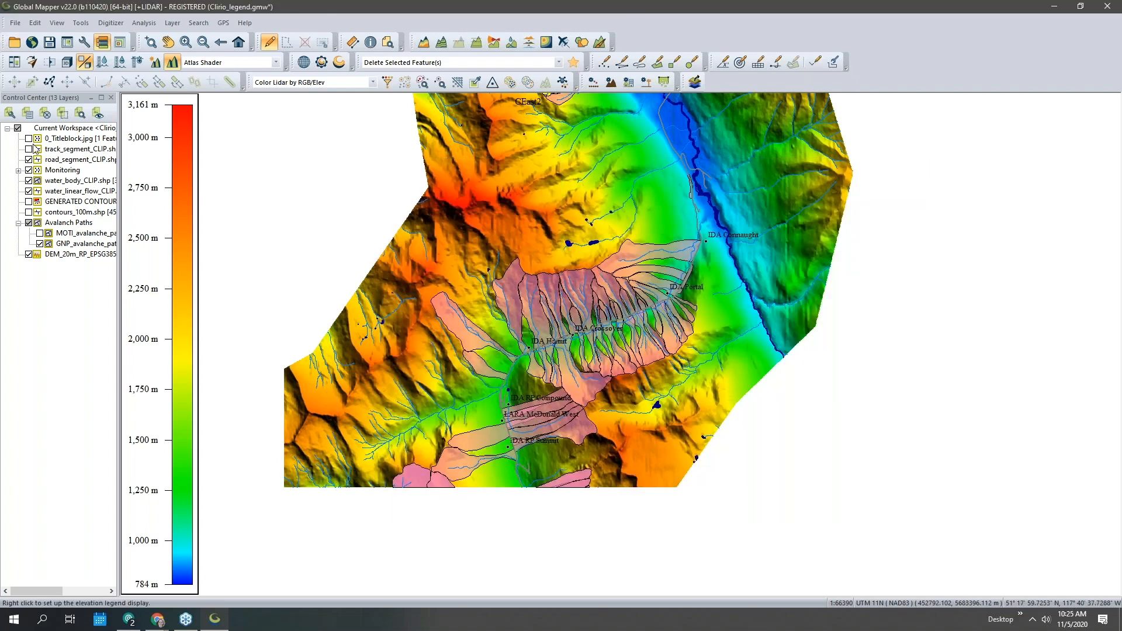
# Turn on the 0_Titleblock.jpg layer, zoom to it and select its picture point.
pyautogui.click(28, 138)
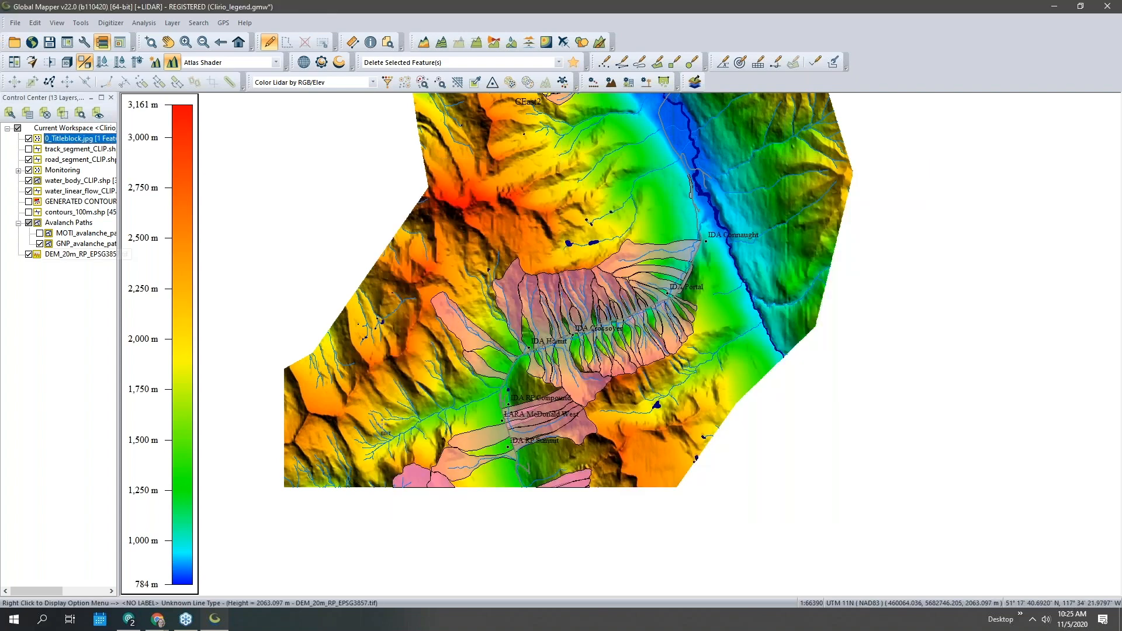
pyautogui.moveTo(417, 387); pyautogui.dragTo(447, 355)
pyautogui.rightClick(74, 139)
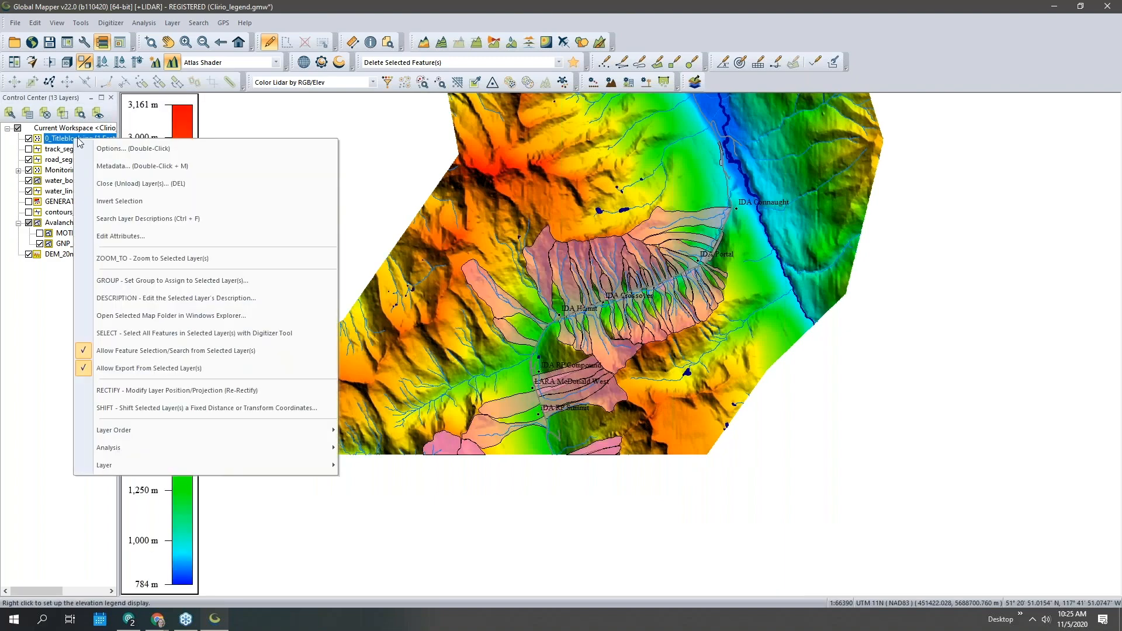
pyautogui.click(126, 258)
pyautogui.click(697, 374)
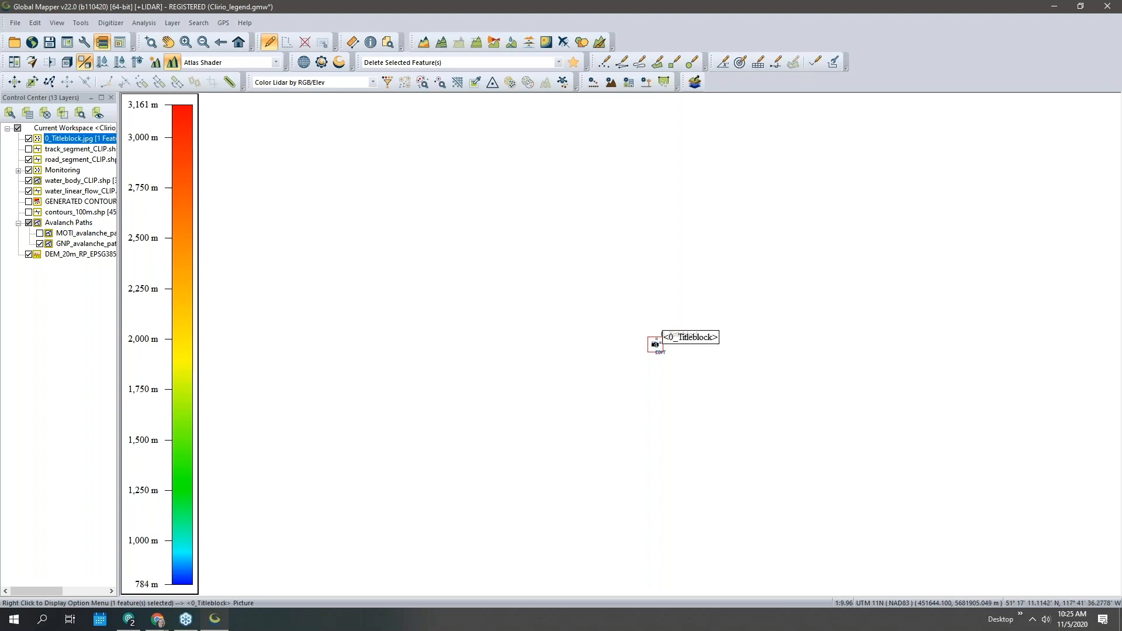
pyautogui.rightClick(655, 344)
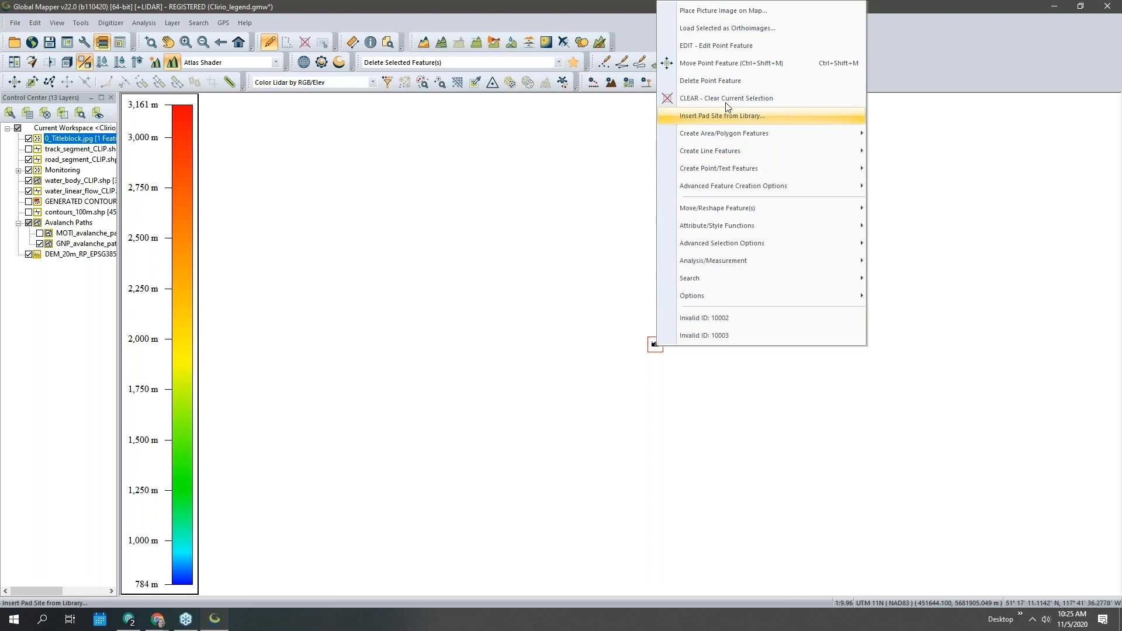
pyautogui.click(738, 12)
pyautogui.click(794, 175)
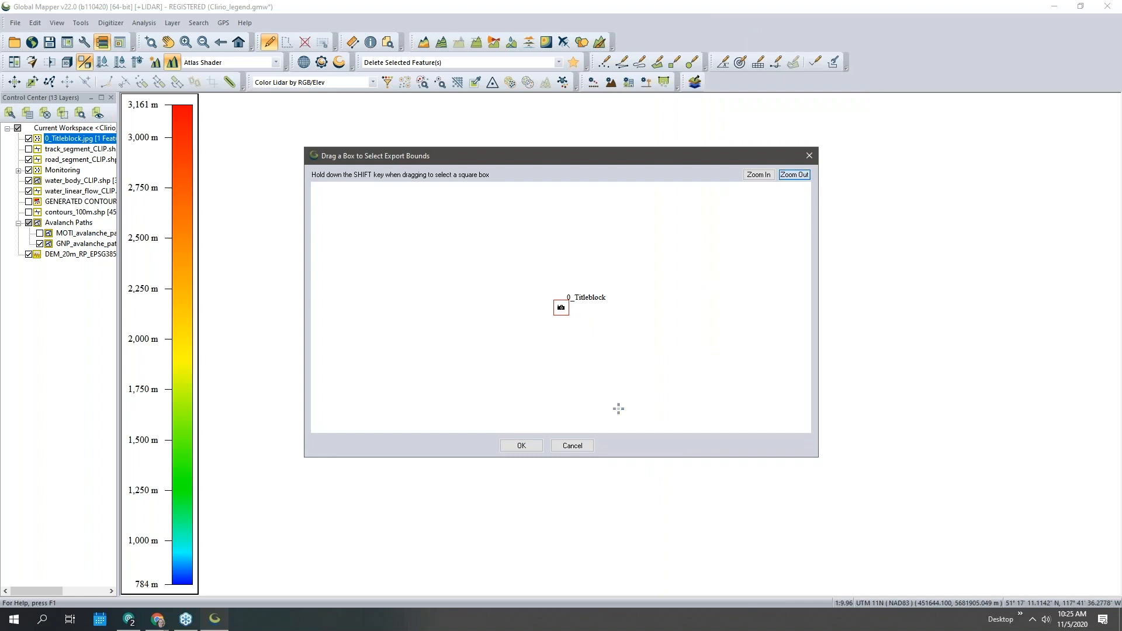
pyautogui.click(580, 451)
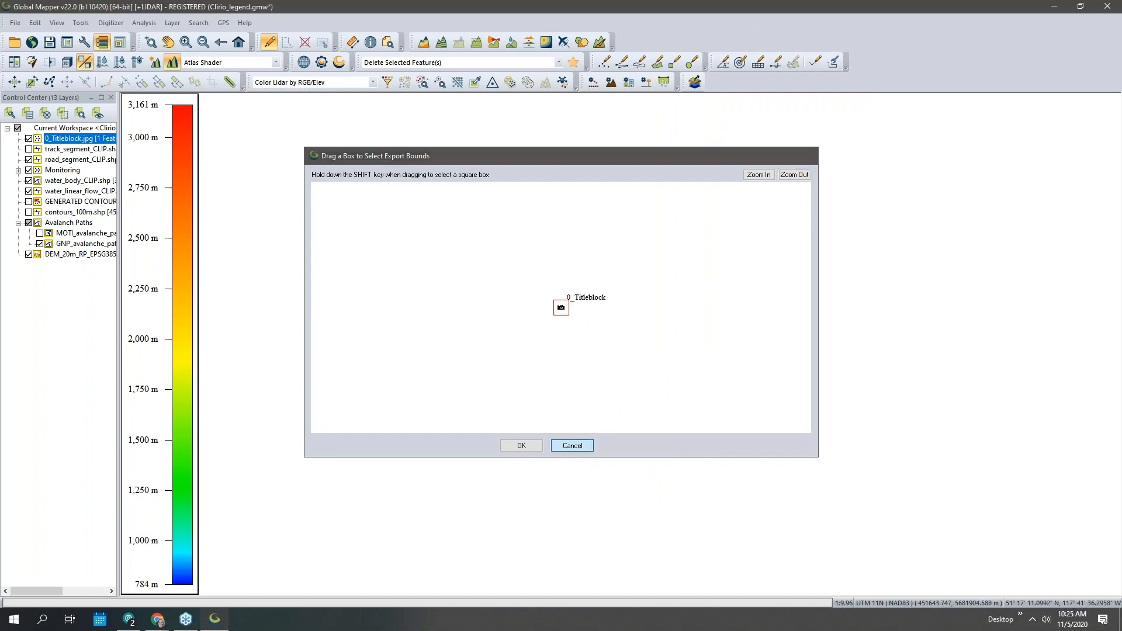
pyautogui.rightClick(653, 349)
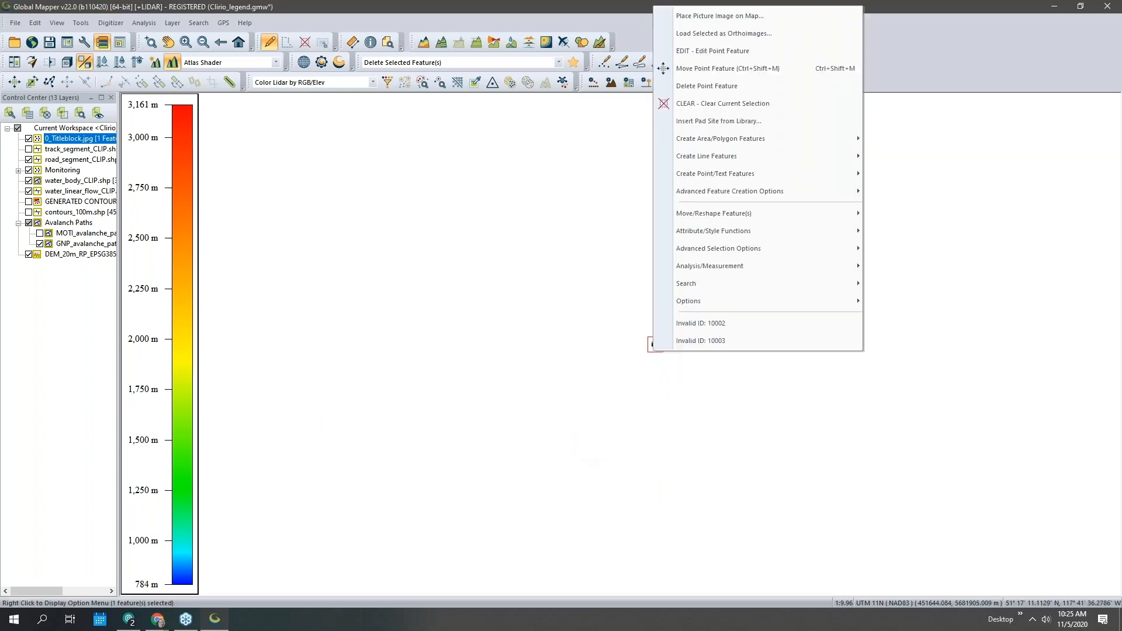
pyautogui.click(705, 75)
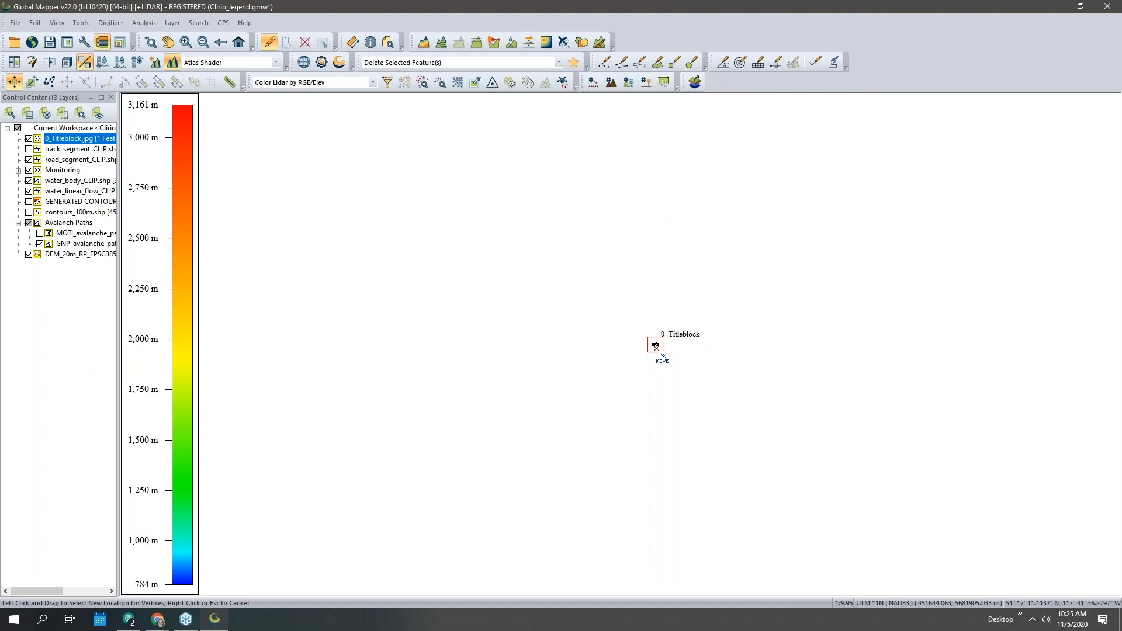
# Place the title block's picture image on the map as a strip just below the terrain's southern edge, without lines connecting it to the point.
pyautogui.click(238, 42)
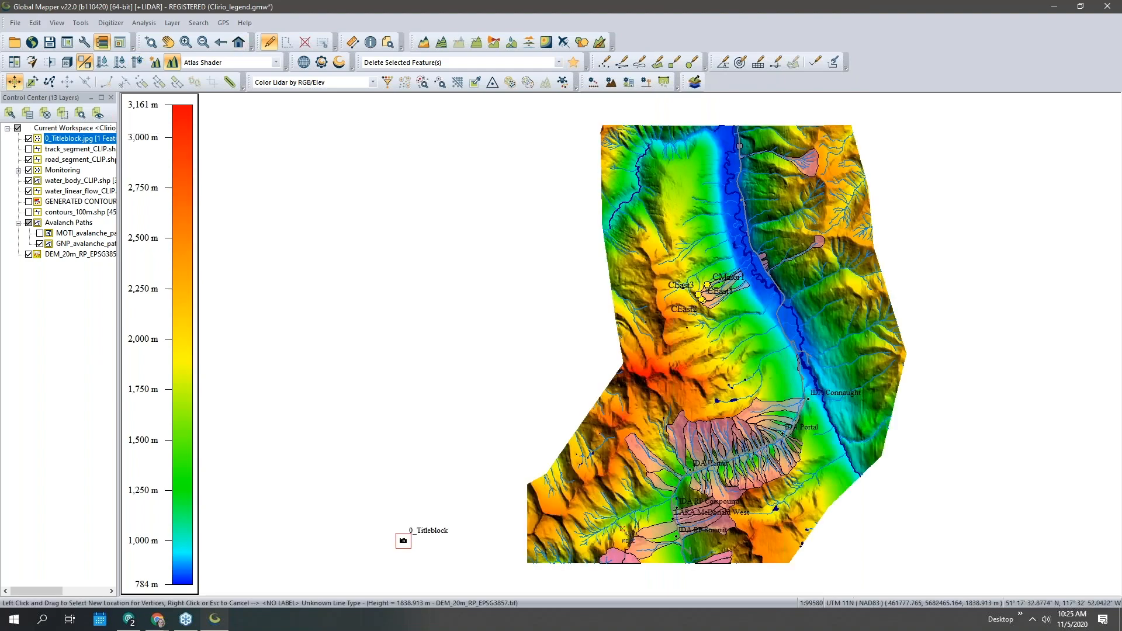
pyautogui.moveTo(622, 529); pyautogui.dragTo(555, 333)
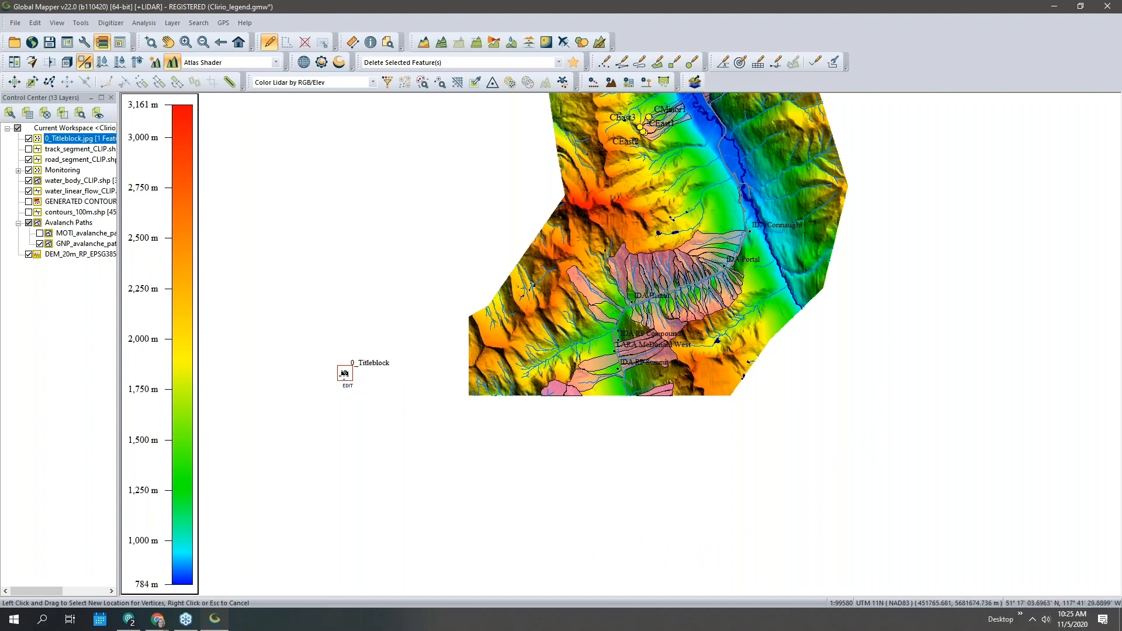
pyautogui.rightClick(345, 374)
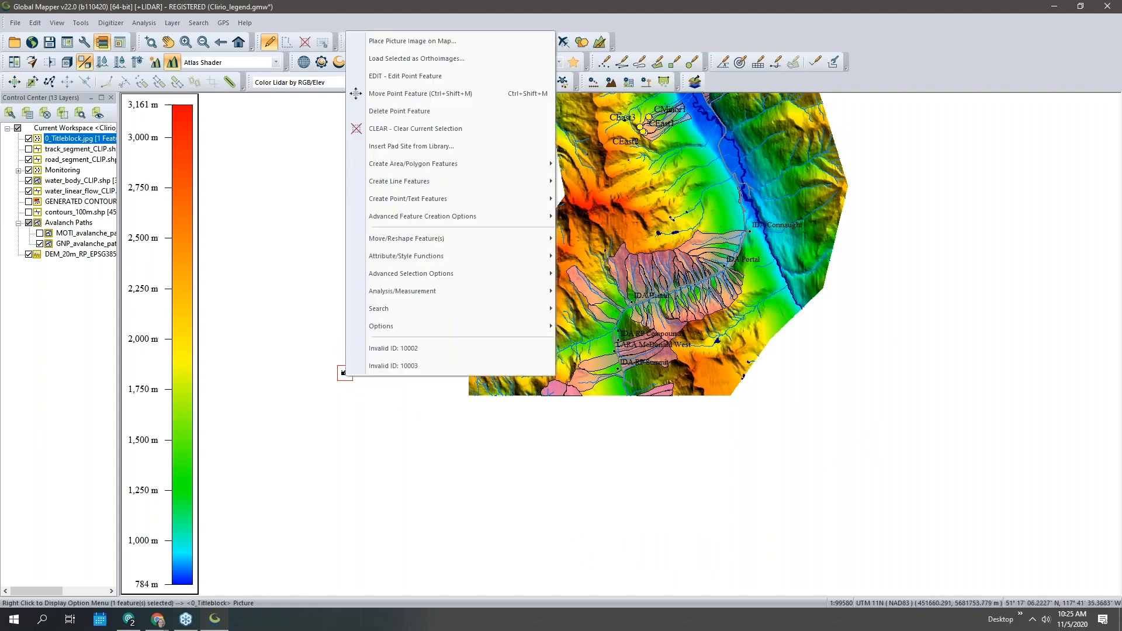
pyautogui.click(430, 46)
pyautogui.moveTo(486, 359); pyautogui.dragTo(664, 392)
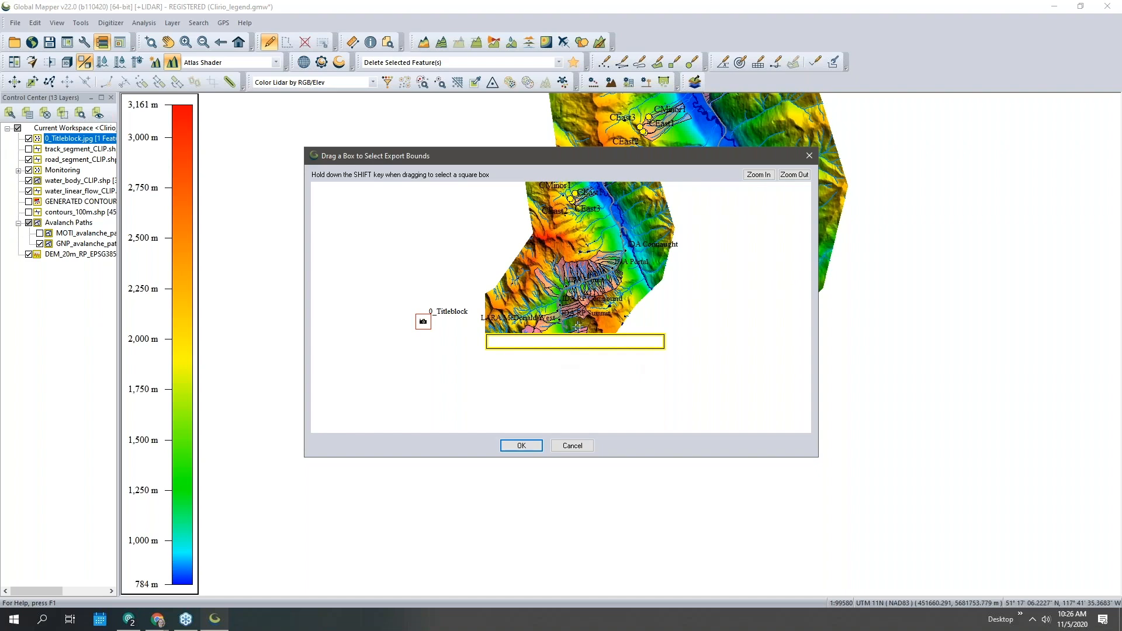
pyautogui.click(529, 449)
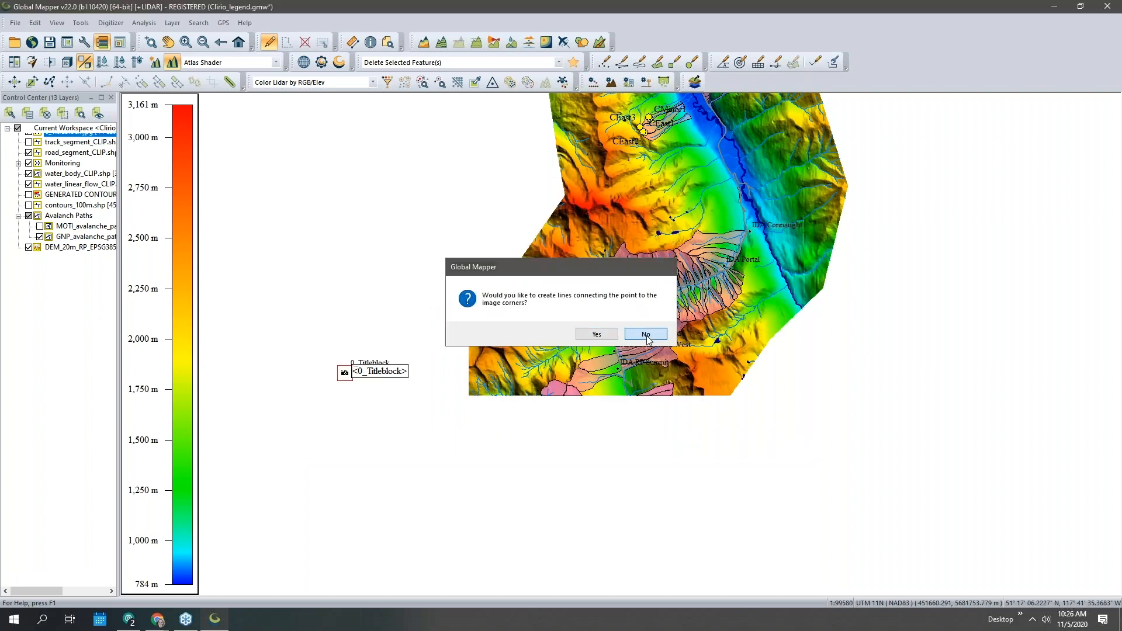
pyautogui.click(646, 334)
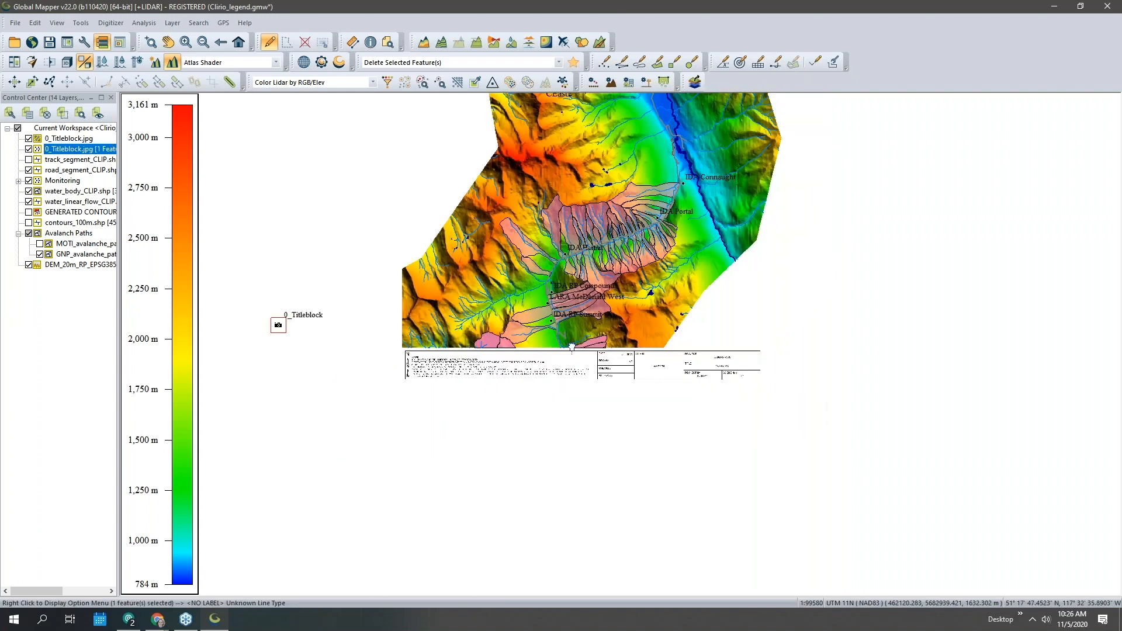
# Examine the north arrow, notes and project fields of the placed title block up close.
pyautogui.scroll(2, 572, 347)
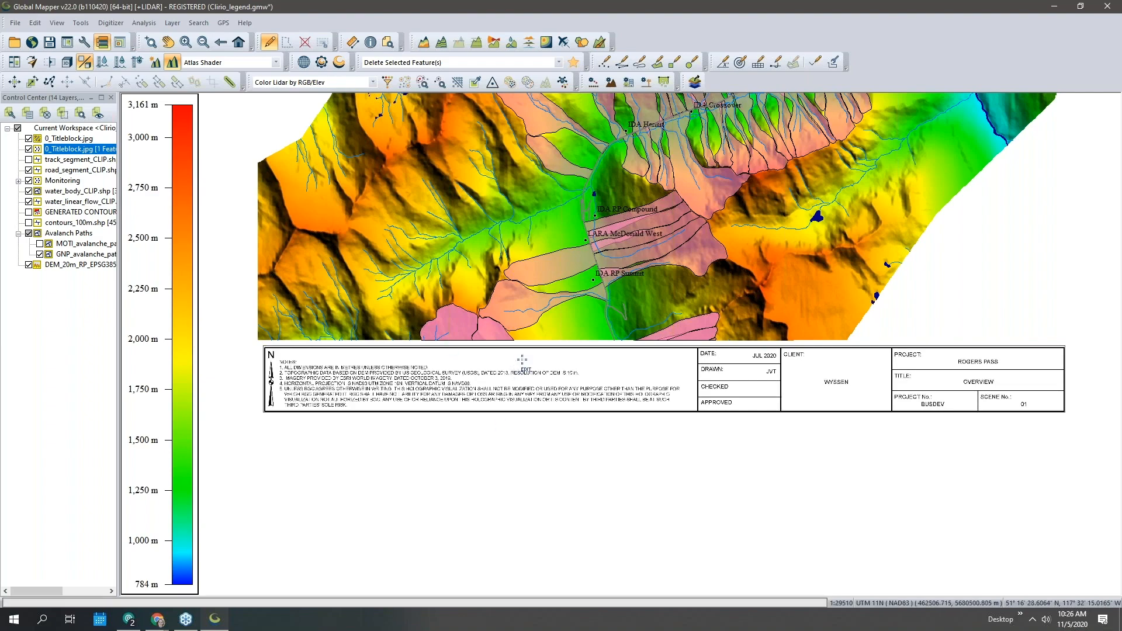
pyautogui.scroll(1, 522, 361)
pyautogui.scroll(1, 522, 360)
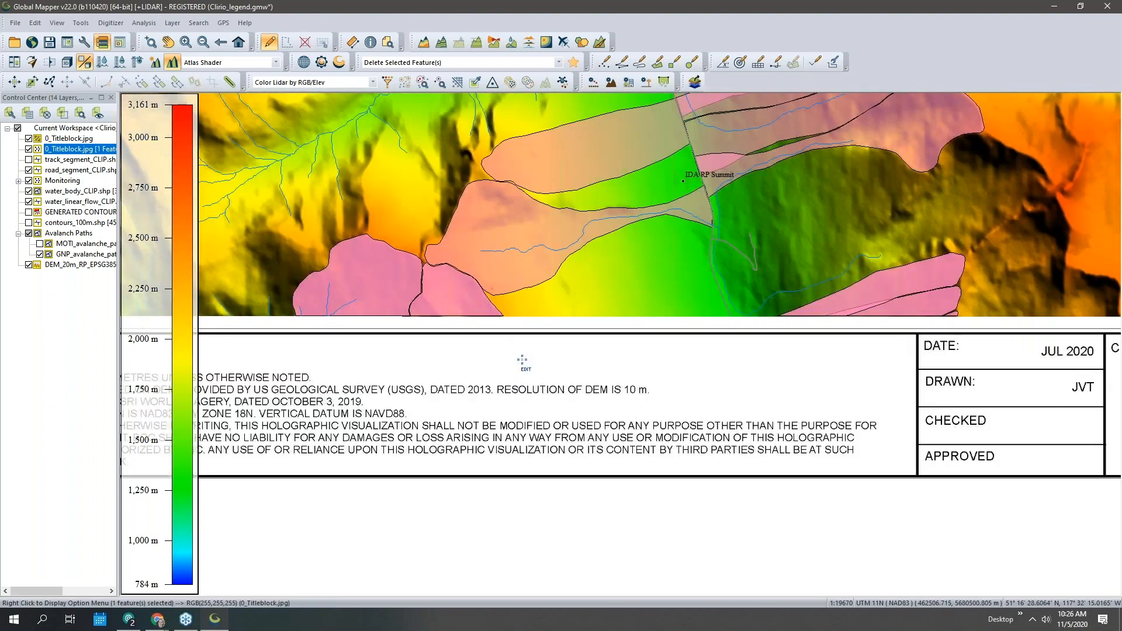
pyautogui.moveTo(521, 360); pyautogui.dragTo(720, 317)
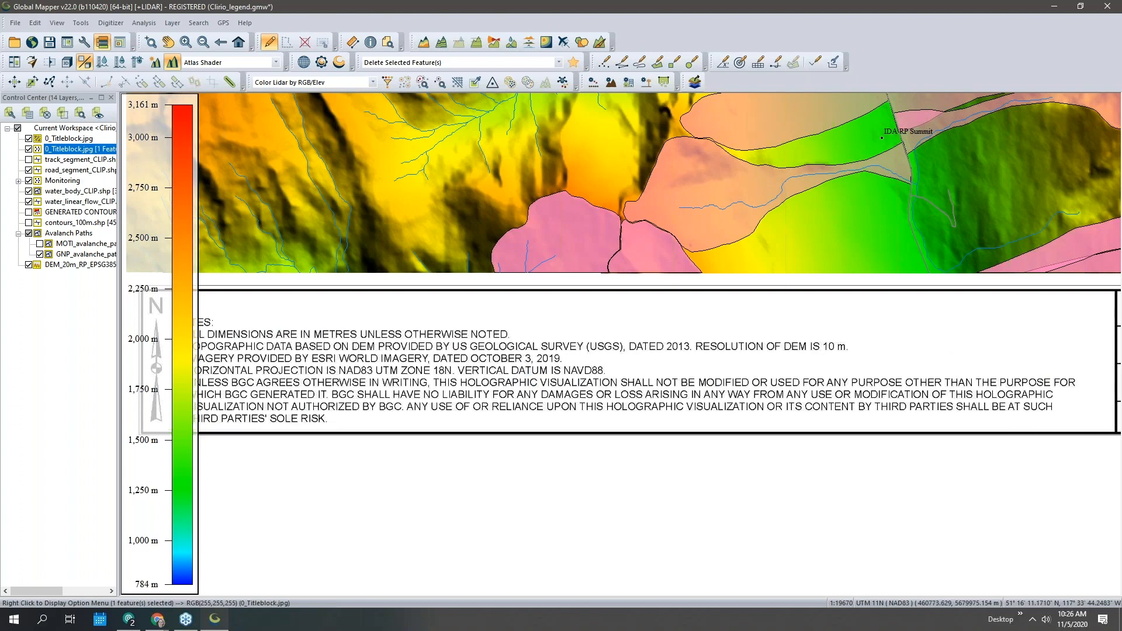
pyautogui.moveTo(542, 372); pyautogui.dragTo(364, 370)
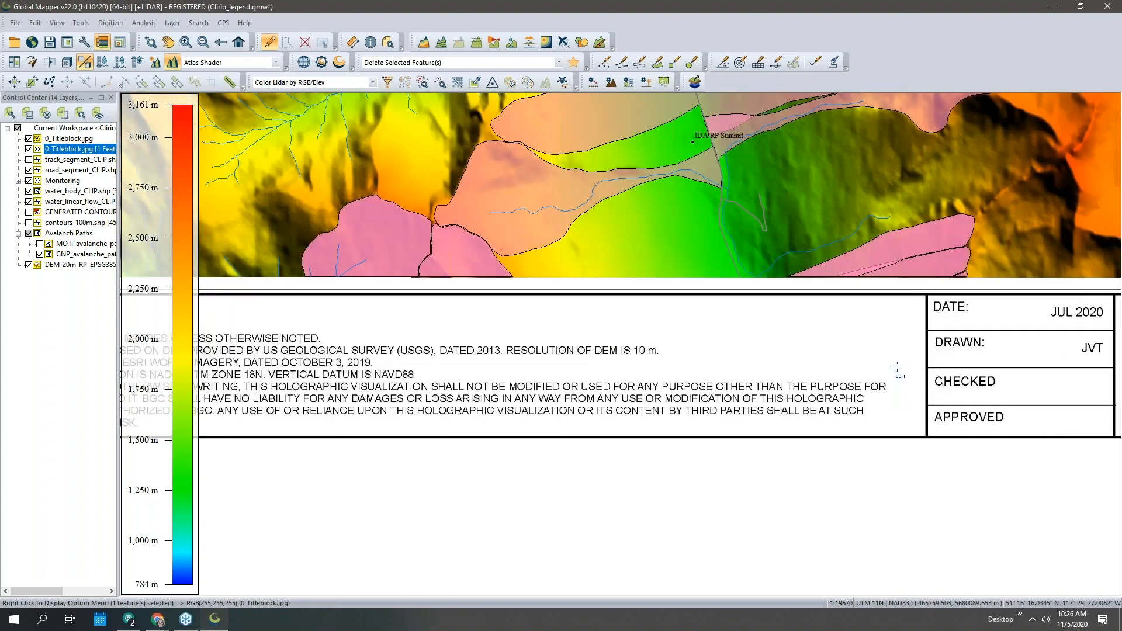
pyautogui.moveTo(958, 375); pyautogui.dragTo(671, 366)
pyautogui.scroll(-2, 672, 367)
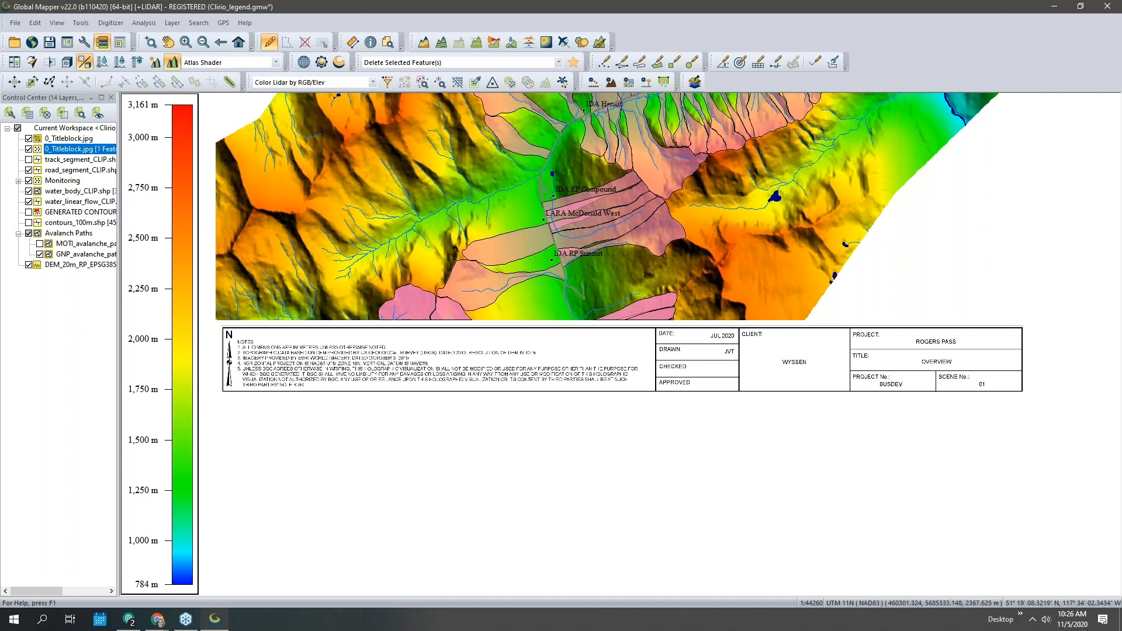
# Draw a rectangular area about 16.6 km by 2.1 km around the title block and add a height attribute of 780 to it.
pyautogui.click(674, 69)
pyautogui.moveTo(259, 300); pyautogui.dragTo(1088, 409)
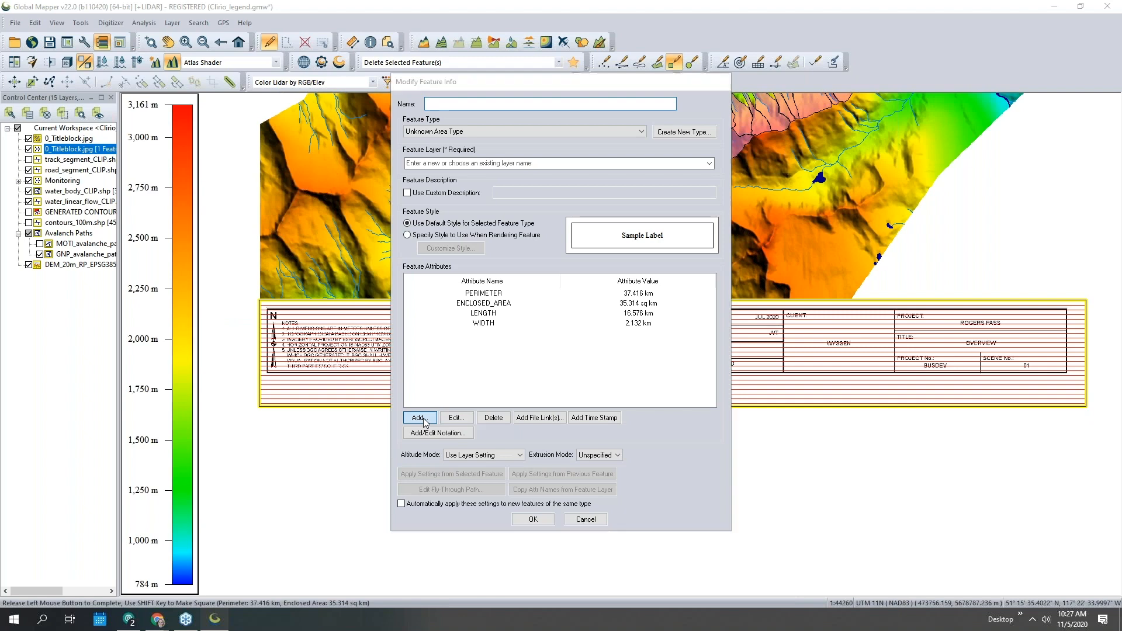
pyautogui.click(419, 418)
pyautogui.press('Tab')
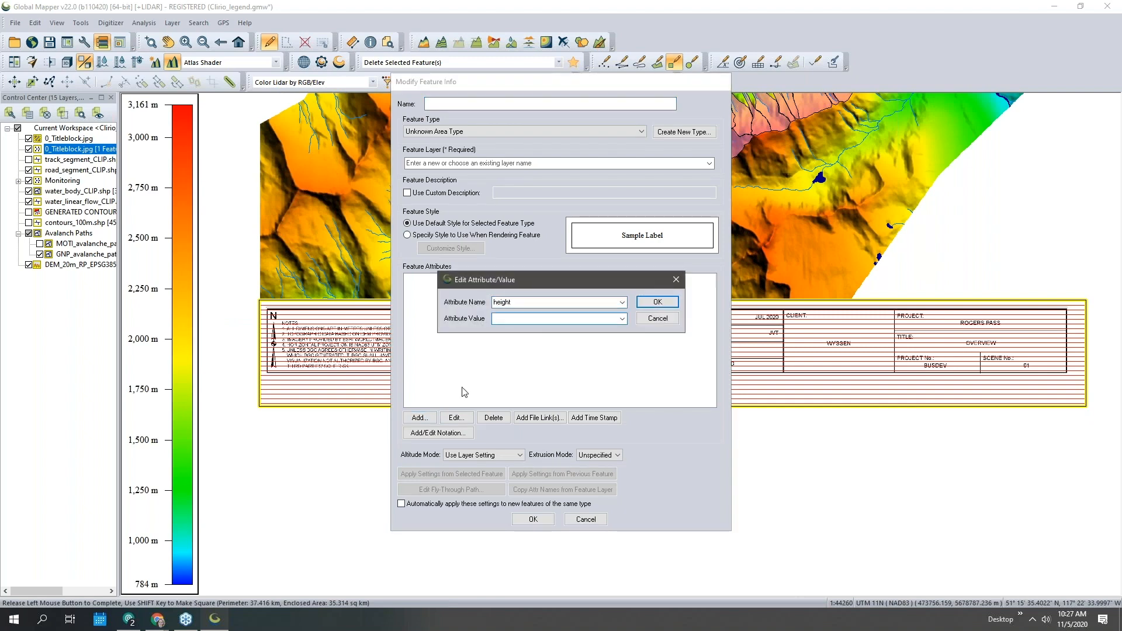
pyautogui.write('780')
pyautogui.click(663, 305)
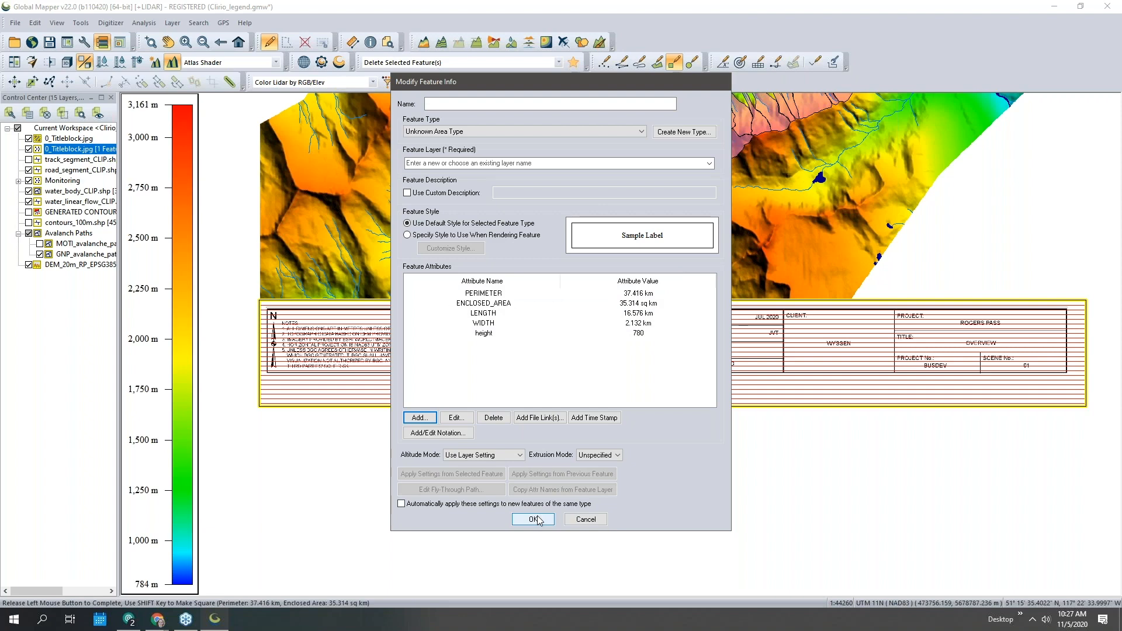
# Give the rectangular area around the title block a custom style with a solid white fill.
pyautogui.click(461, 235)
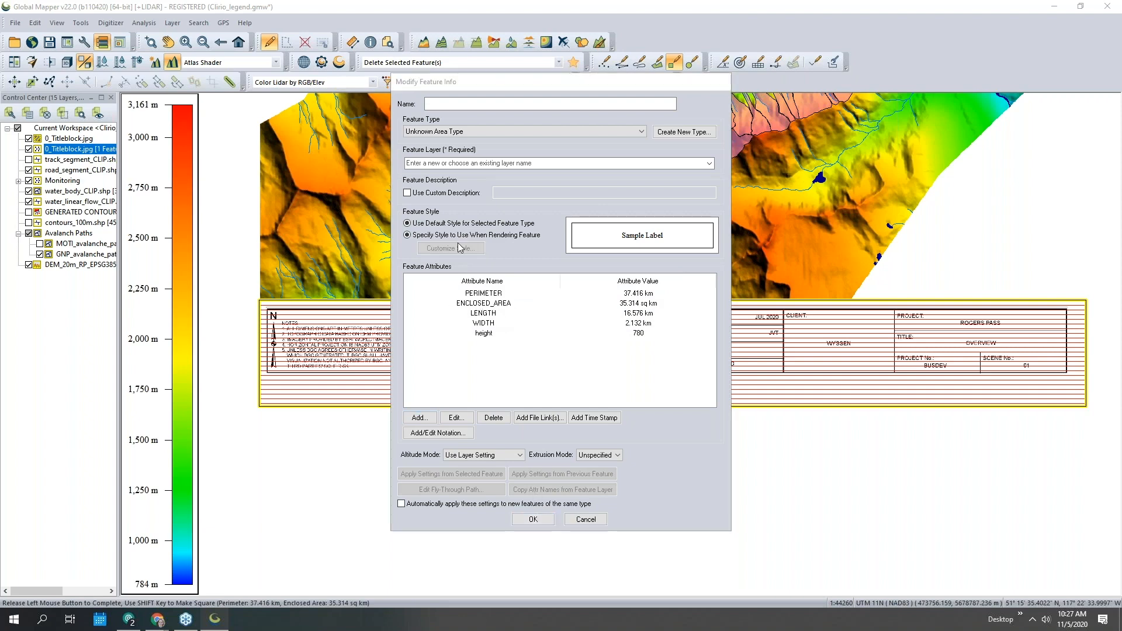
pyautogui.click(511, 226)
pyautogui.click(503, 243)
pyautogui.click(626, 226)
pyautogui.click(444, 389)
pyautogui.click(554, 406)
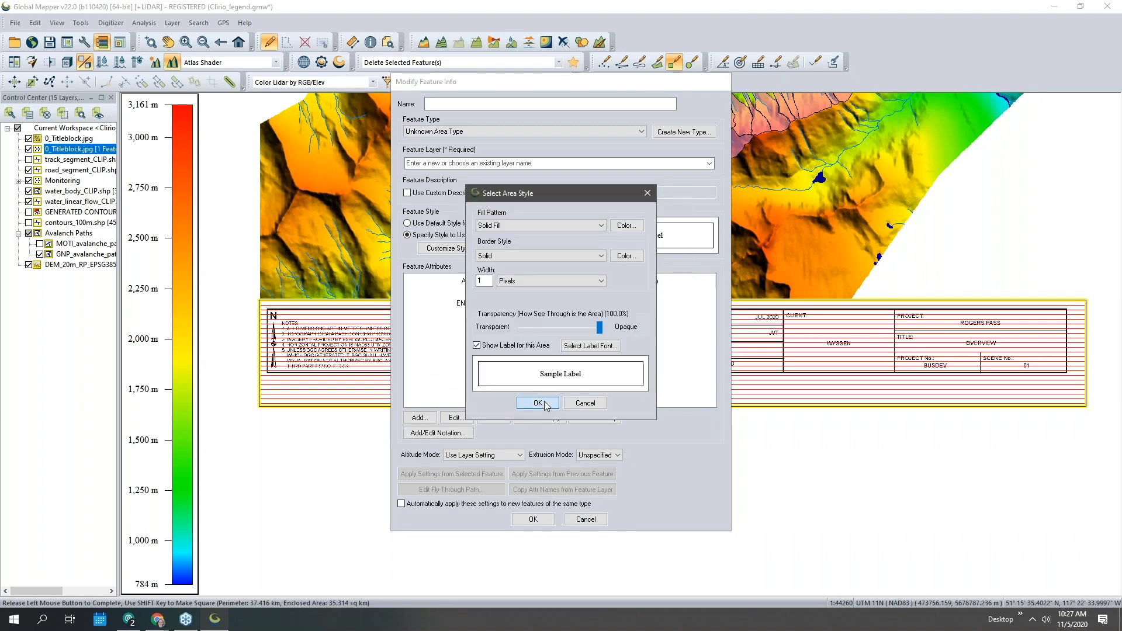
# Save the area in a new layer named title platform and hide the 0_Titleblock.jpg picture point layer.
pyautogui.click(534, 520)
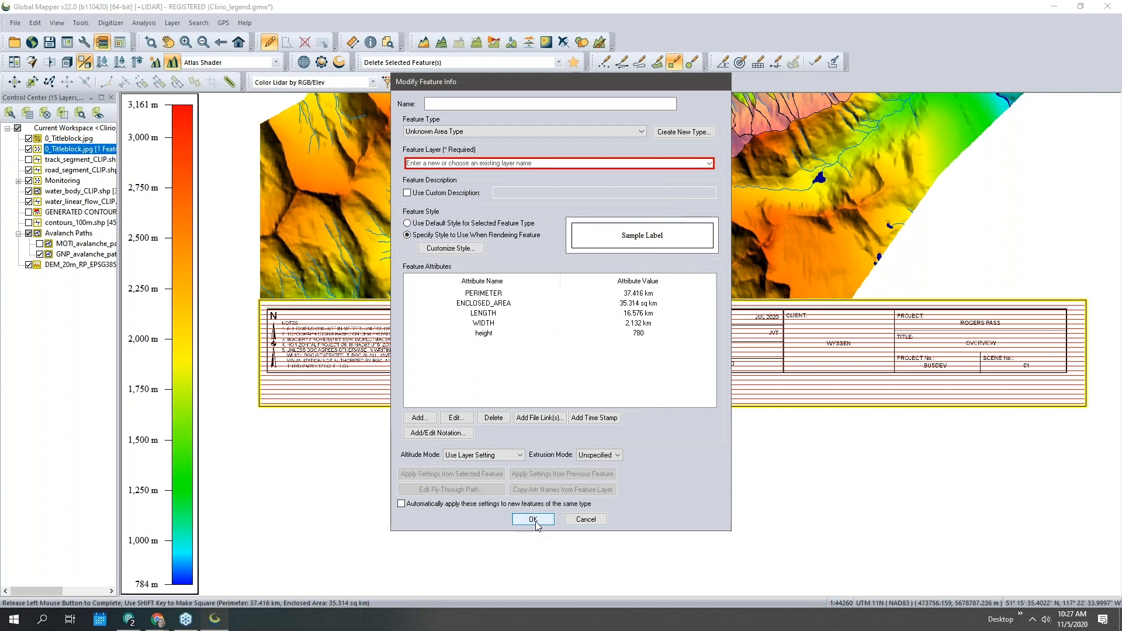
pyautogui.click(500, 162)
pyautogui.write('title ')
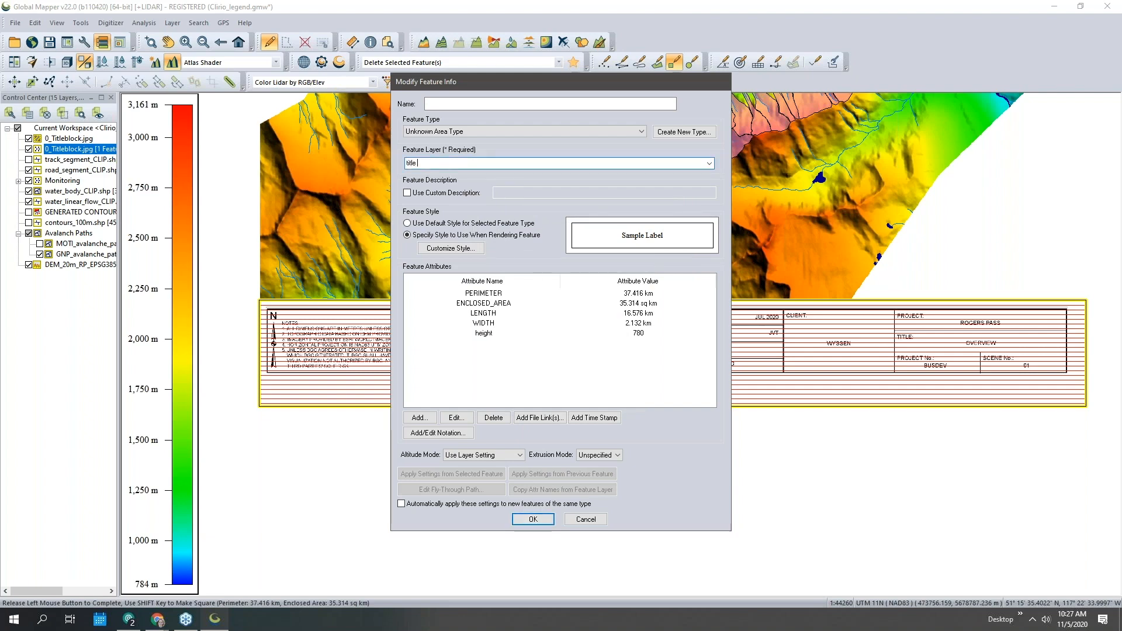
pyautogui.write('platform')
pyautogui.press('Return')
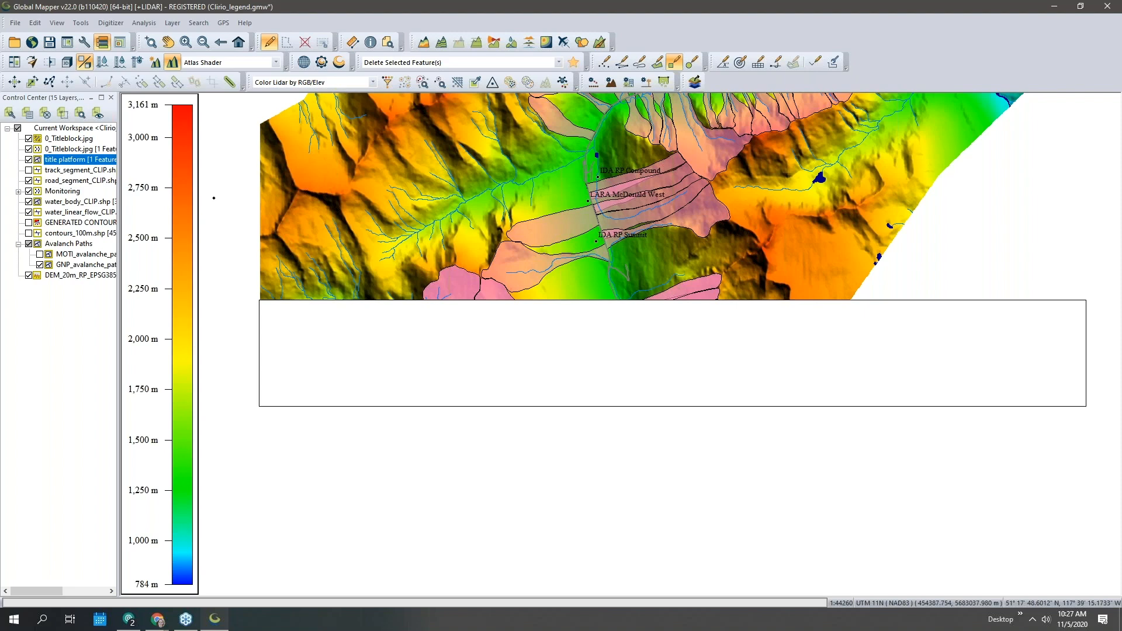
pyautogui.click(28, 153)
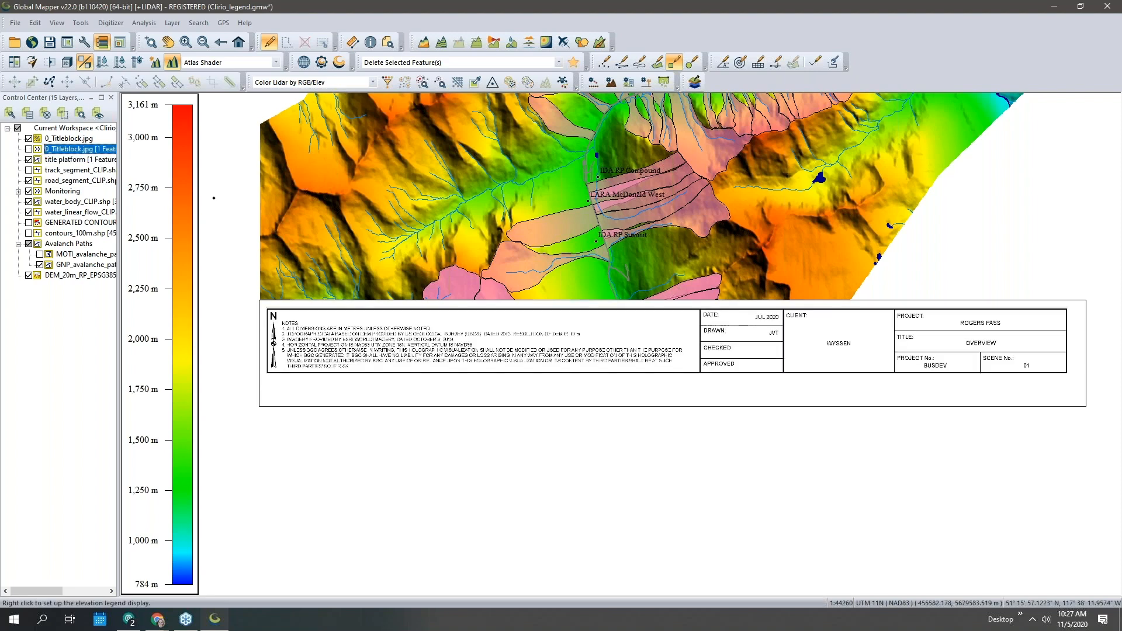
# Create flattened terrain from the title platform area as an elevation grid, using automatic grid spacing and metres as vertical units.
pyautogui.click(269, 41)
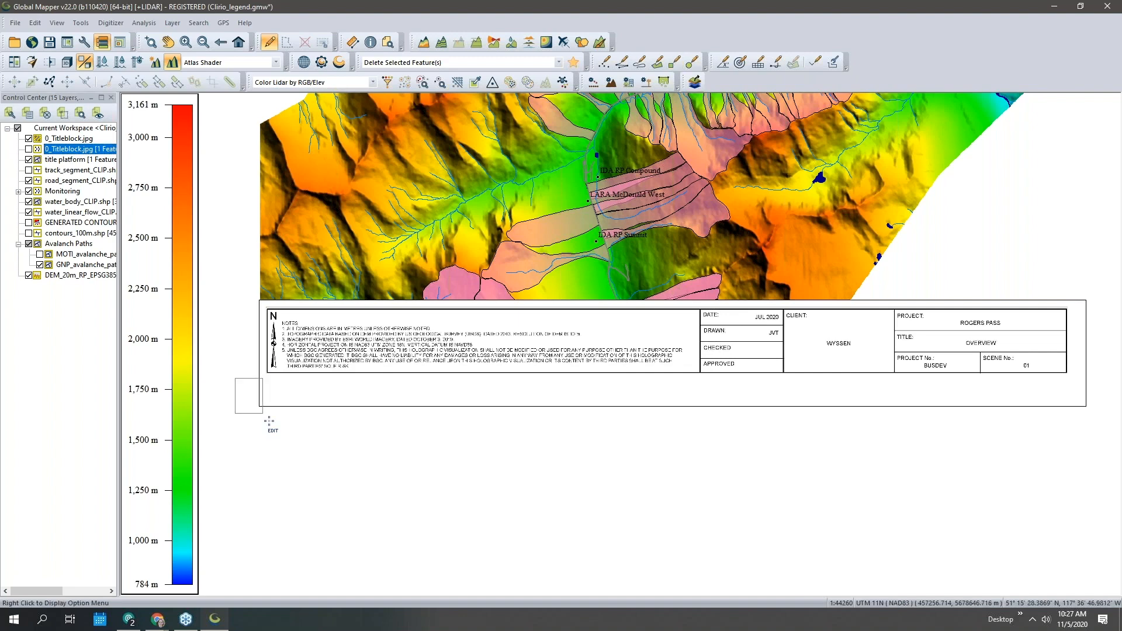
pyautogui.click(261, 403)
pyautogui.rightClick(330, 404)
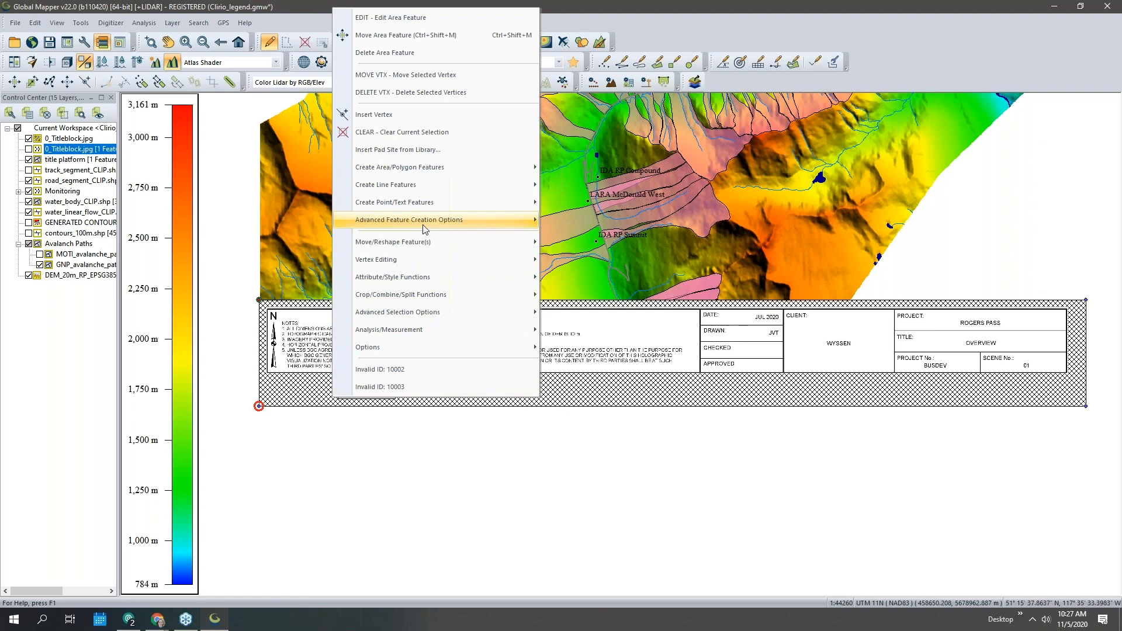
pyautogui.moveTo(522, 228)
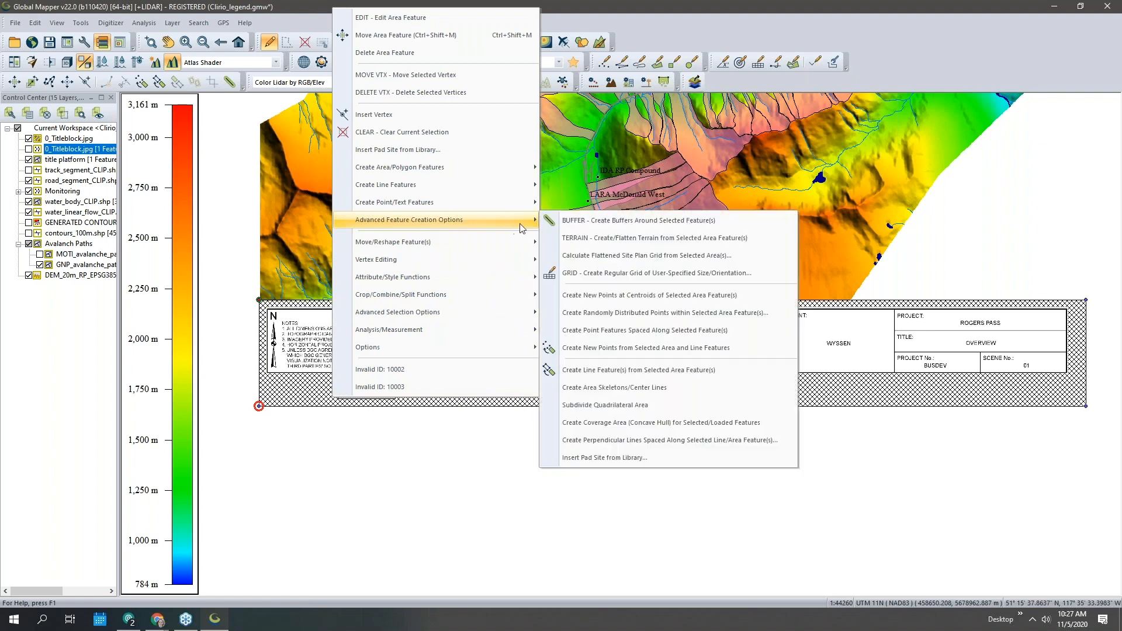
pyautogui.click(607, 239)
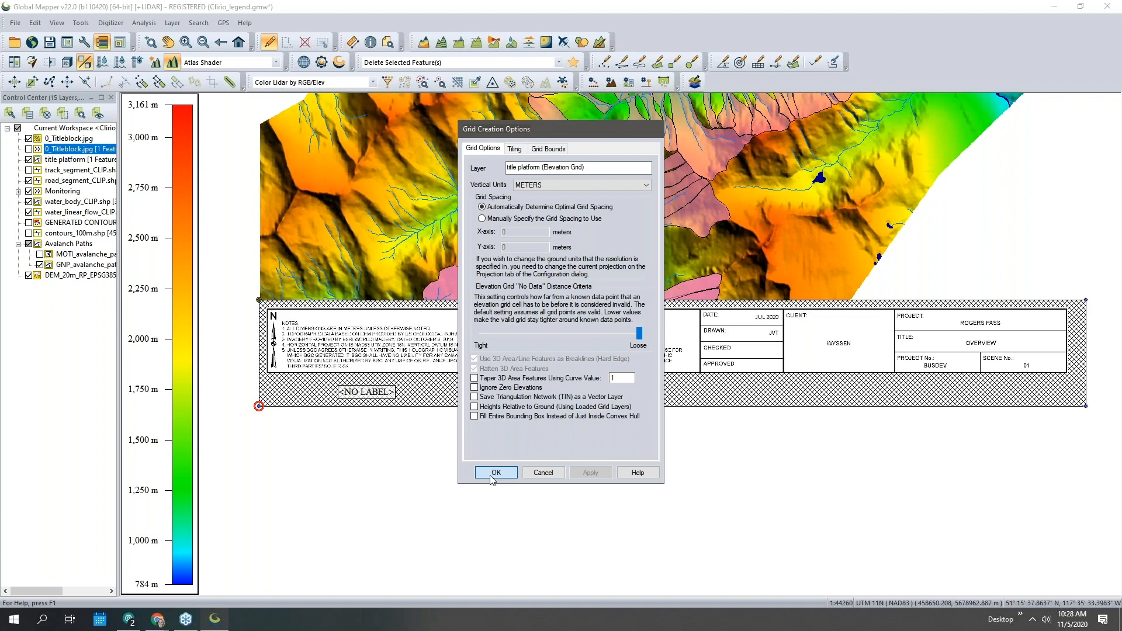
pyautogui.click(495, 473)
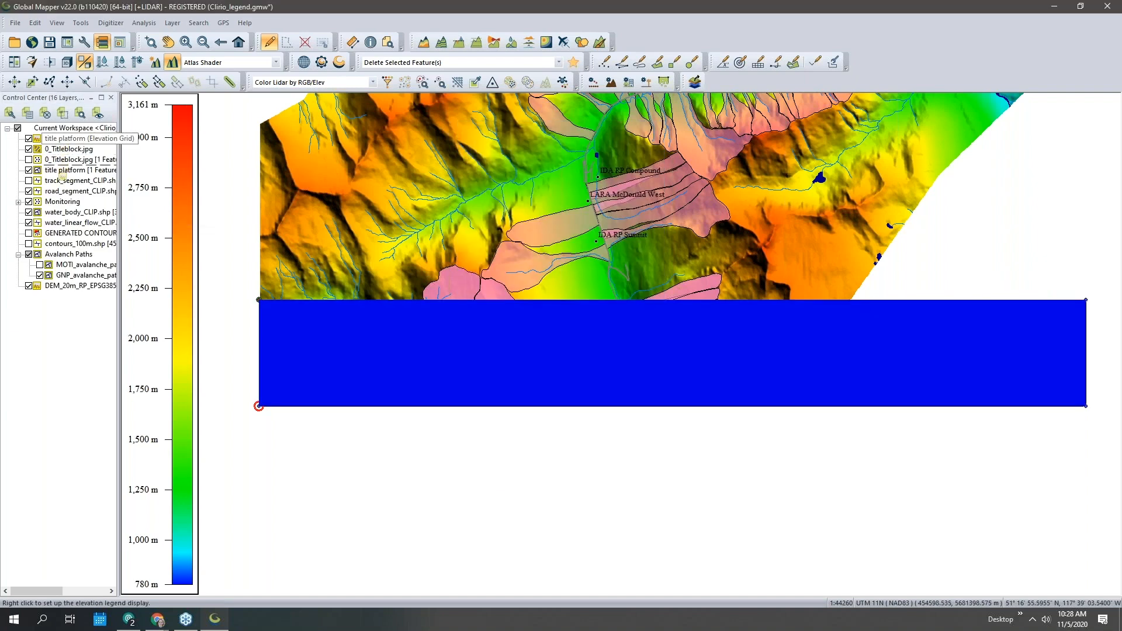
# Move the title platform elevation grid below the title platform area layer and deselect the area.
pyautogui.moveTo(59, 181); pyautogui.dragTo(59, 173)
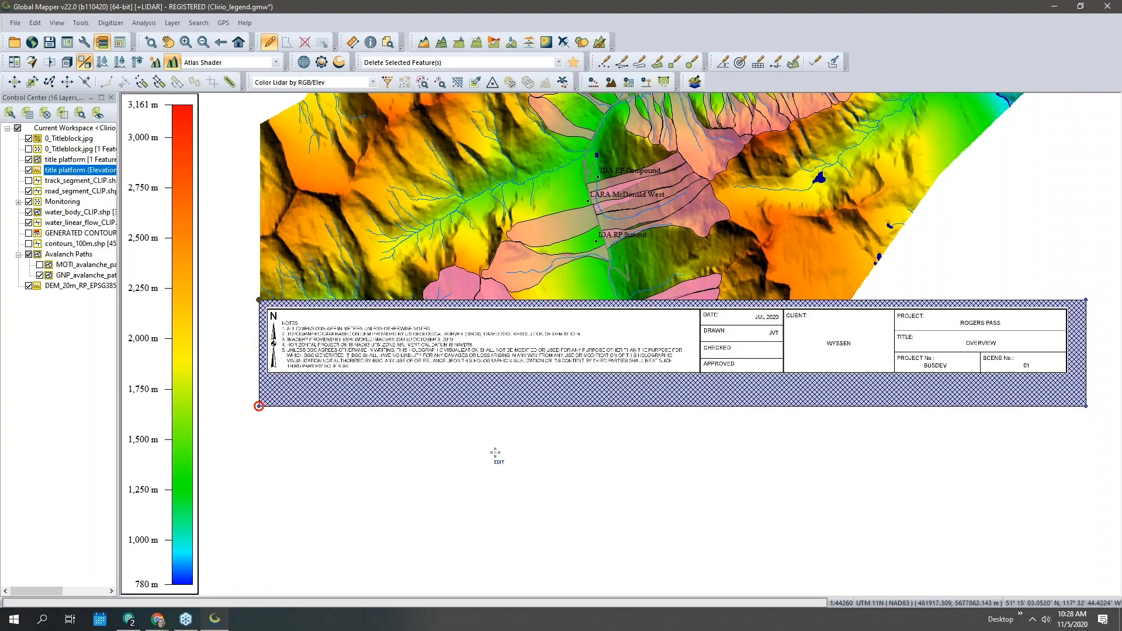
pyautogui.click(450, 482)
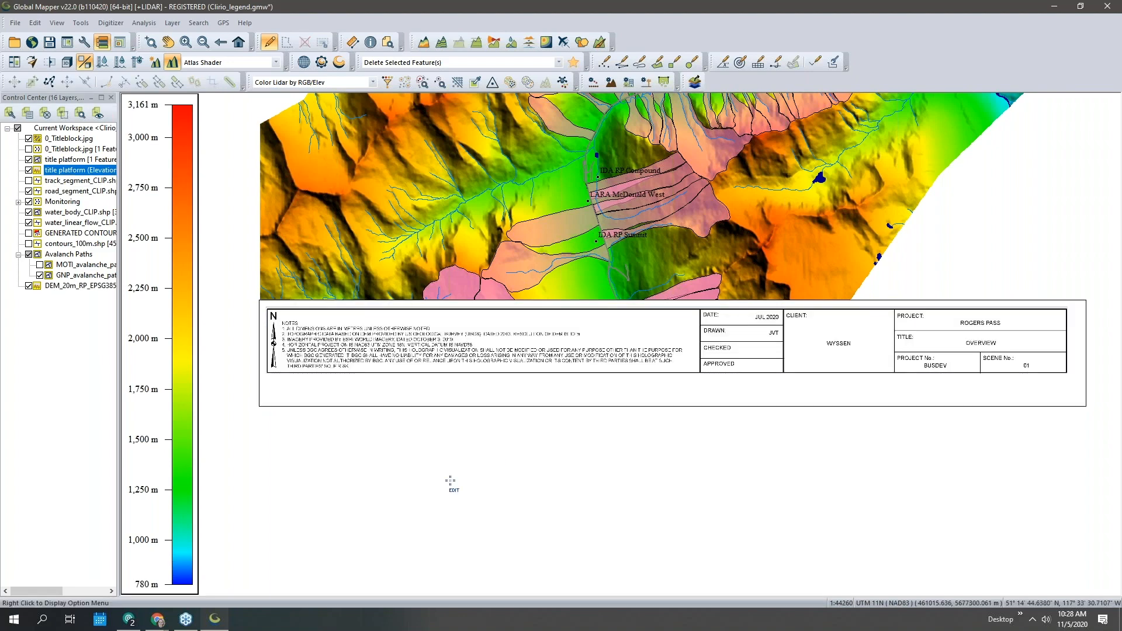
pyautogui.scroll(-2, 518, 334)
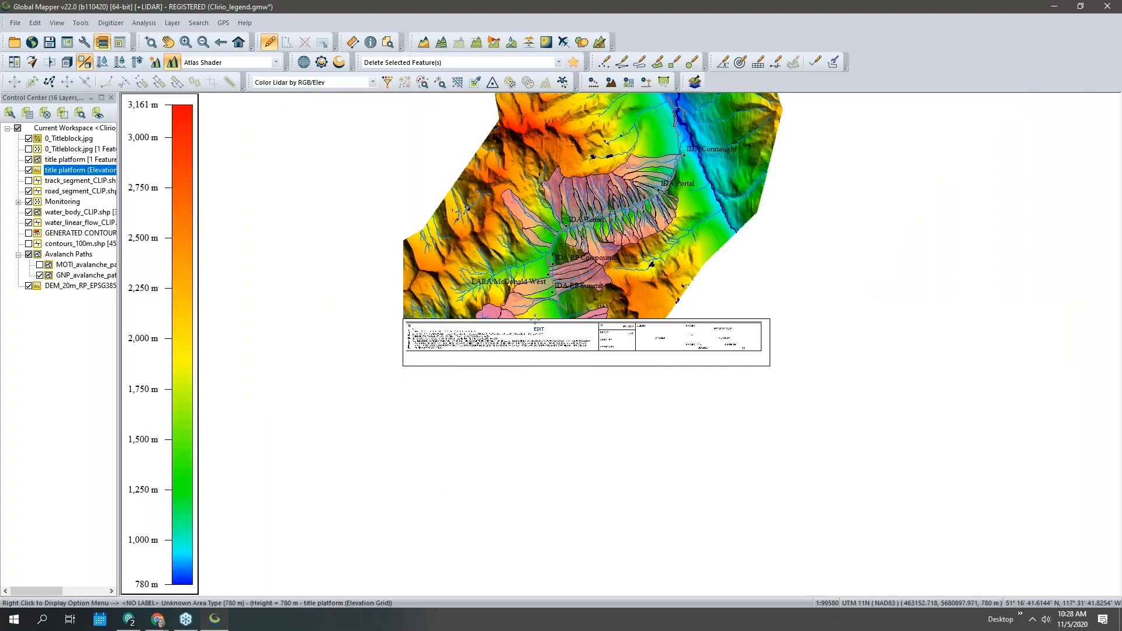
pyautogui.moveTo(534, 320); pyautogui.dragTo(520, 487)
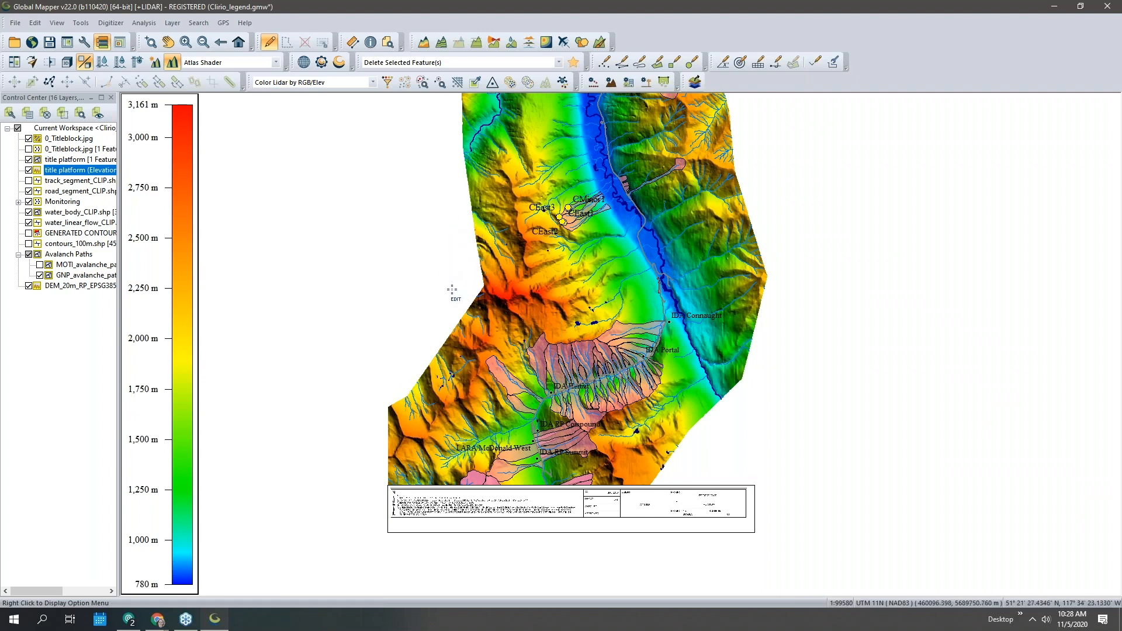
pyautogui.moveTo(478, 322)
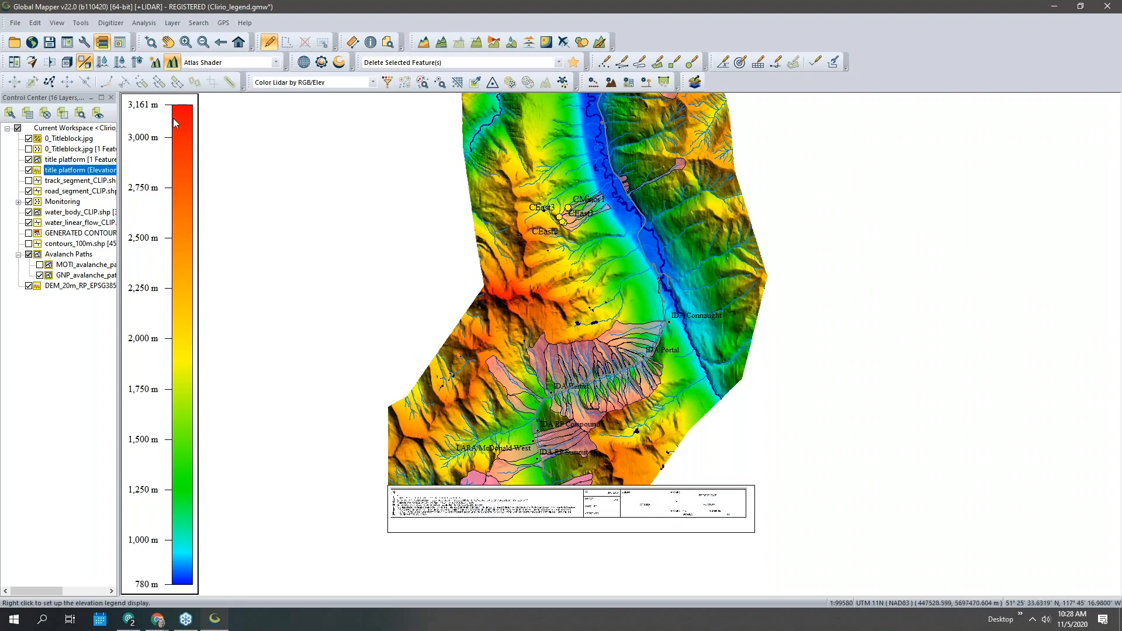
# Change the map background colour to light grey (red, green and blue 192) in the general configuration.
pyautogui.click(84, 43)
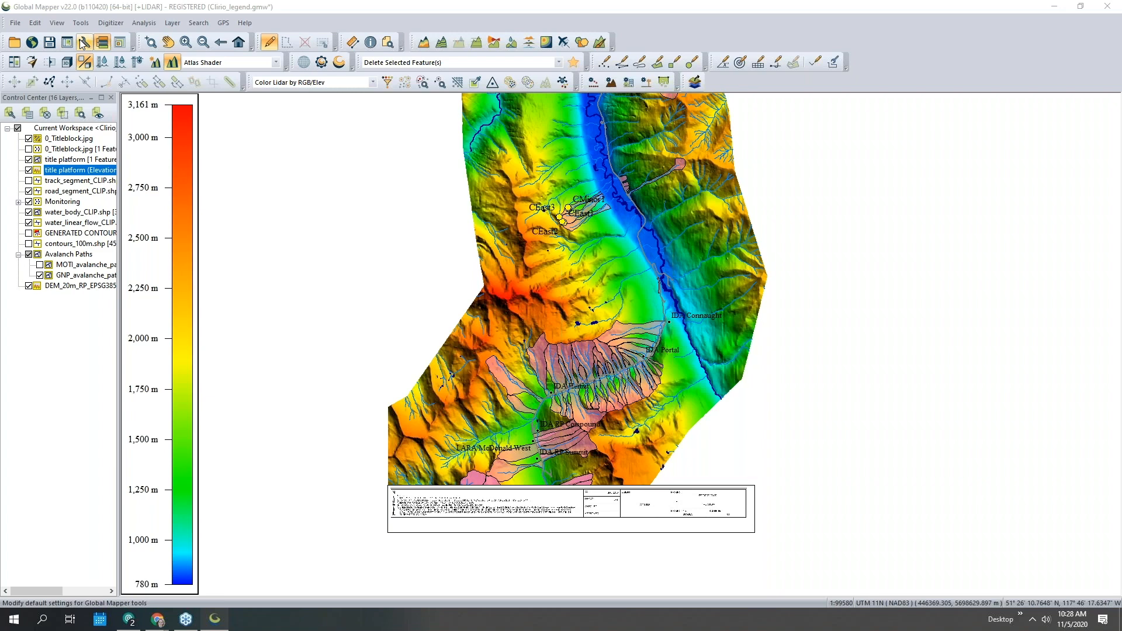
pyautogui.click(626, 135)
pyautogui.click(560, 287)
pyautogui.click(505, 384)
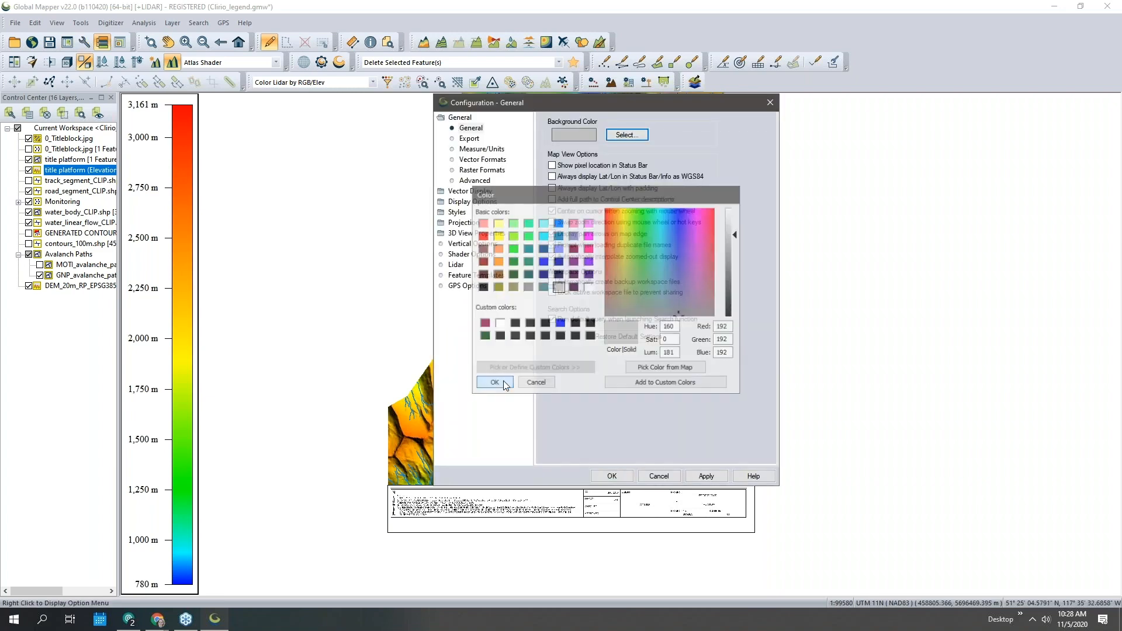
pyautogui.click(706, 476)
pyautogui.click(625, 478)
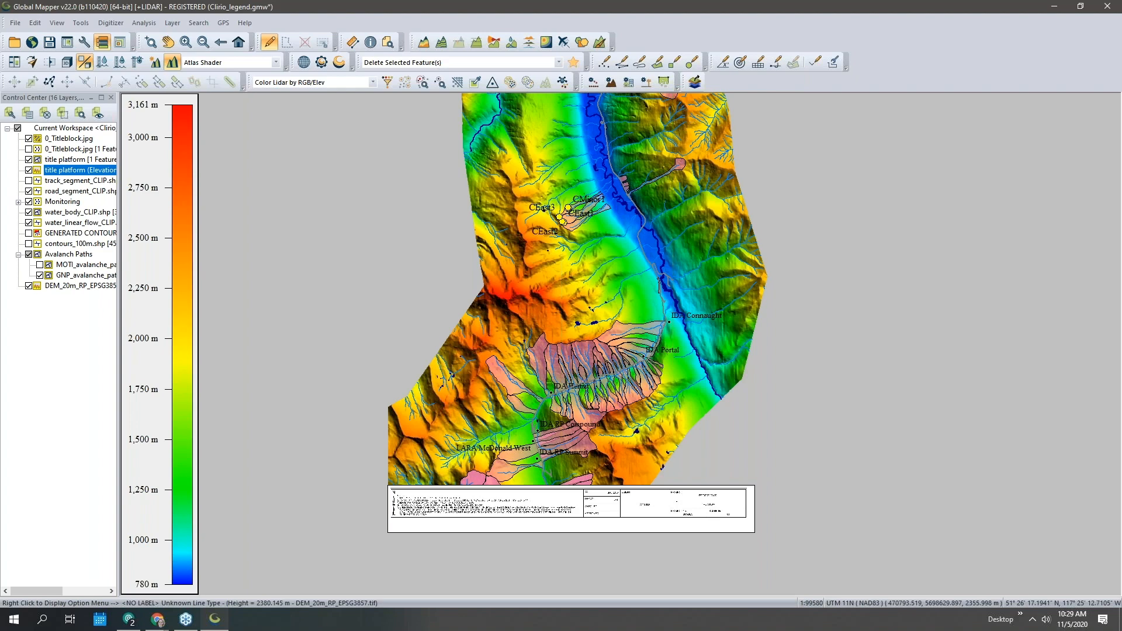
# Export the map for Clirio, choosing the RogersPass_image folder inside clirio_test as the destination.
pyautogui.click(693, 84)
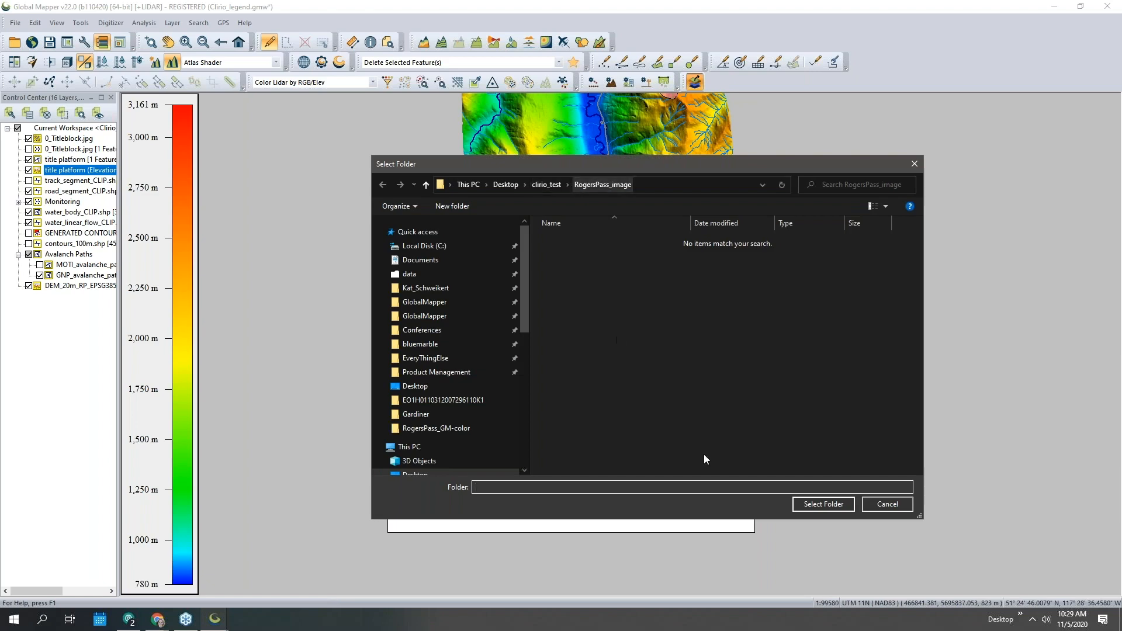
pyautogui.click(816, 504)
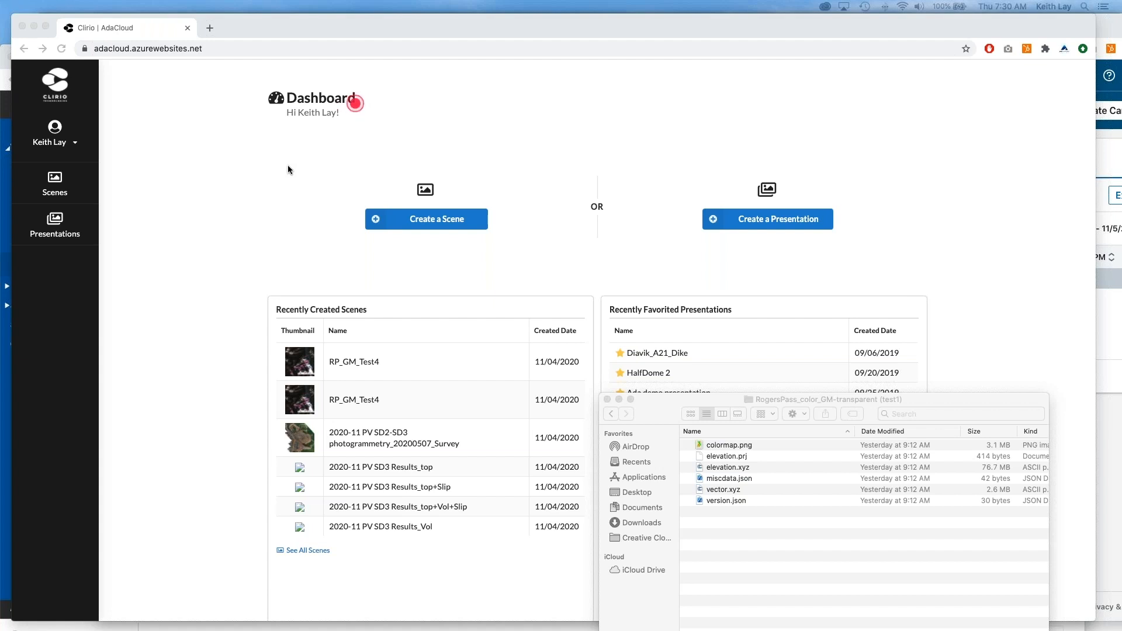
# Switch to the Clirio AdaCloud dashboard in the browser and start creating a new scene.
pyautogui.moveTo(688, 402); pyautogui.dragTo(672, 373)
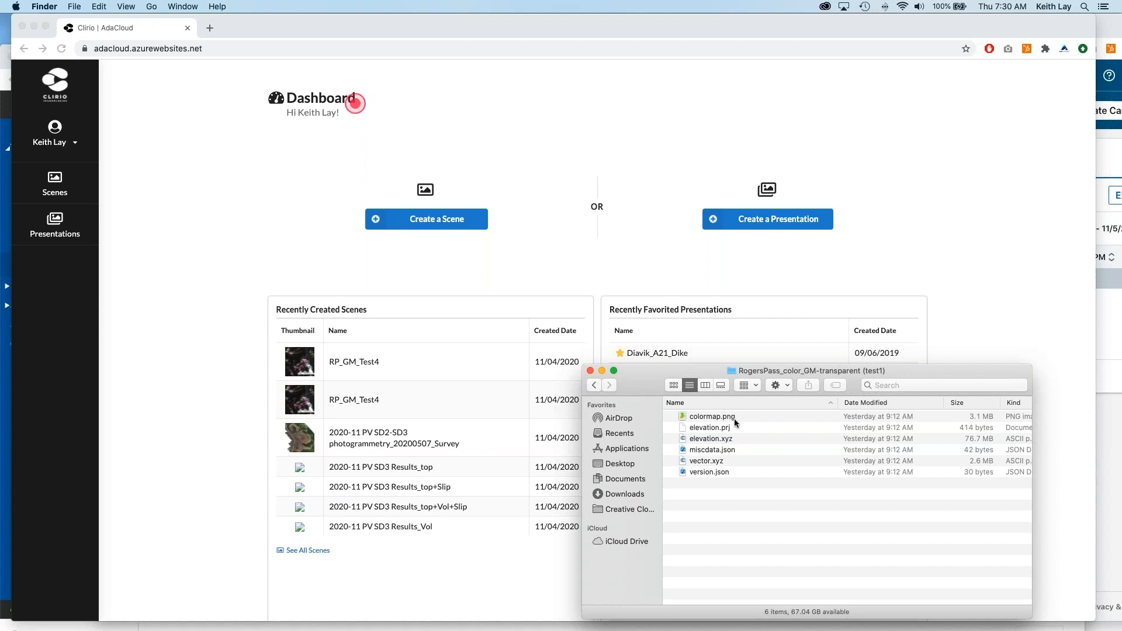
pyautogui.moveTo(650, 376); pyautogui.dragTo(714, 389)
pyautogui.click(271, 220)
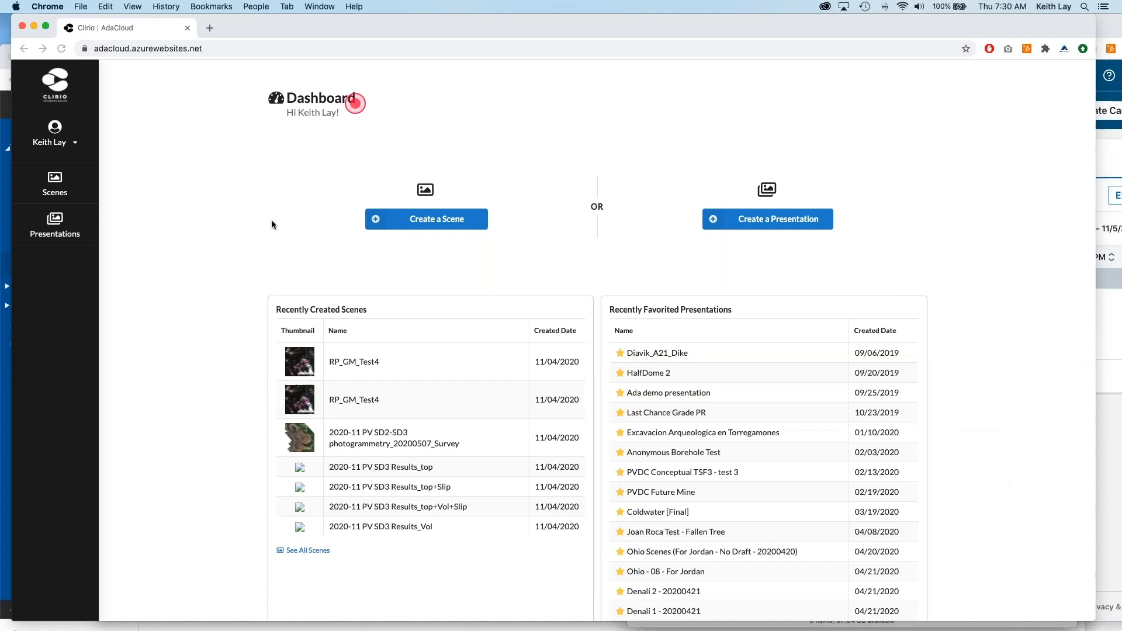
pyautogui.click(453, 227)
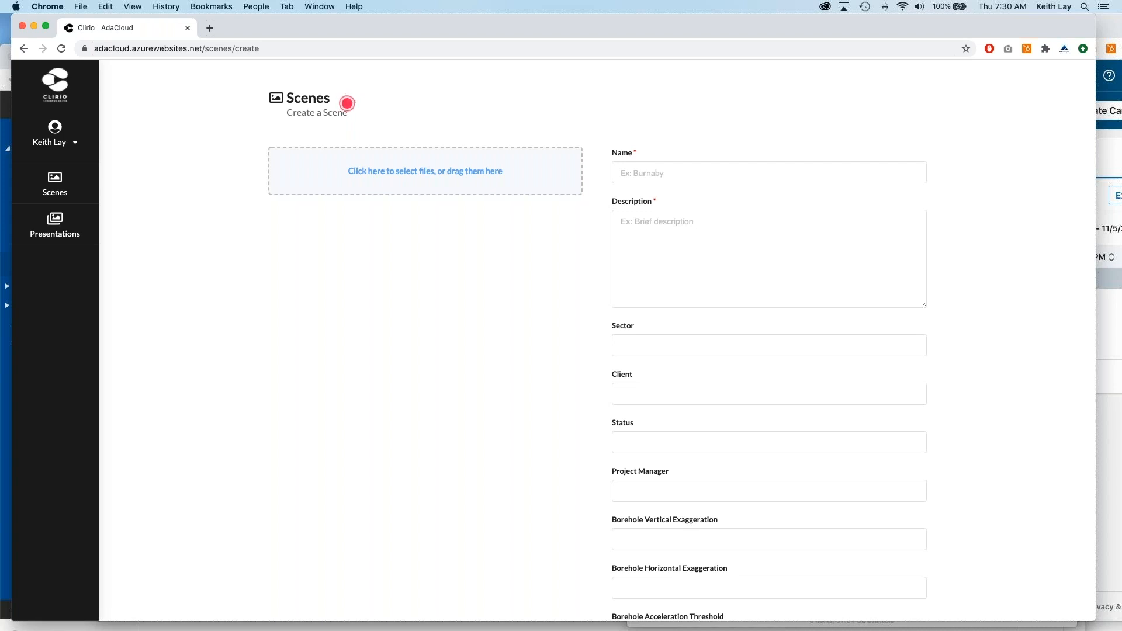
# Add all six exported files, from colormap.png to version.json, from the RogersPass_color_GM-transparent (test1) folder to the new scene.
pyautogui.click(1113, 416)
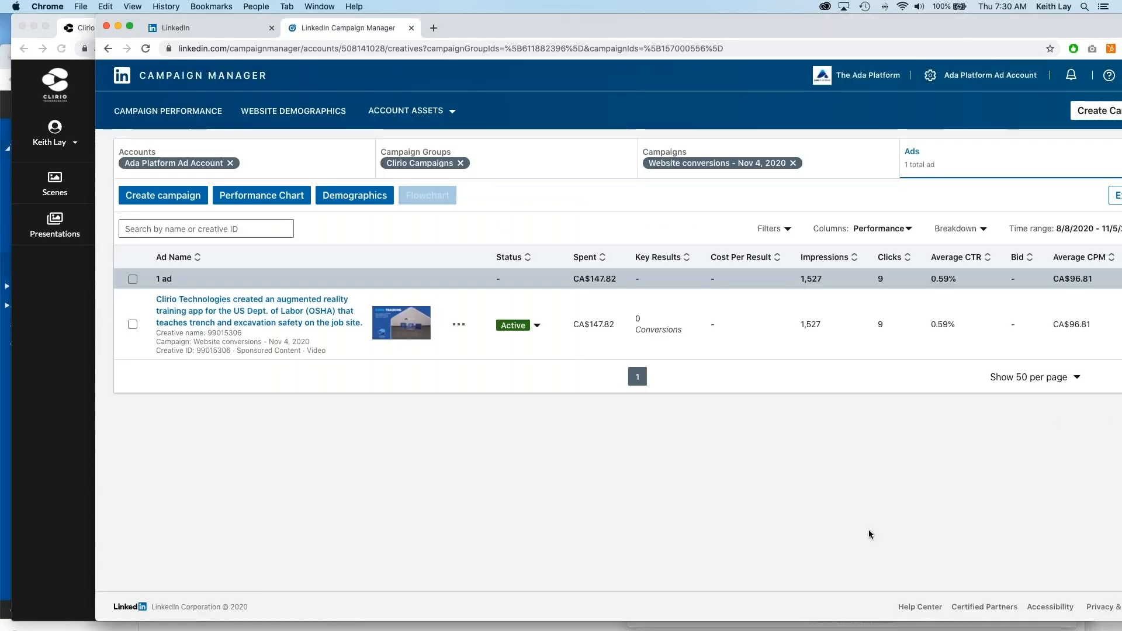
pyautogui.click(58, 288)
pyautogui.moveTo(16, 630)
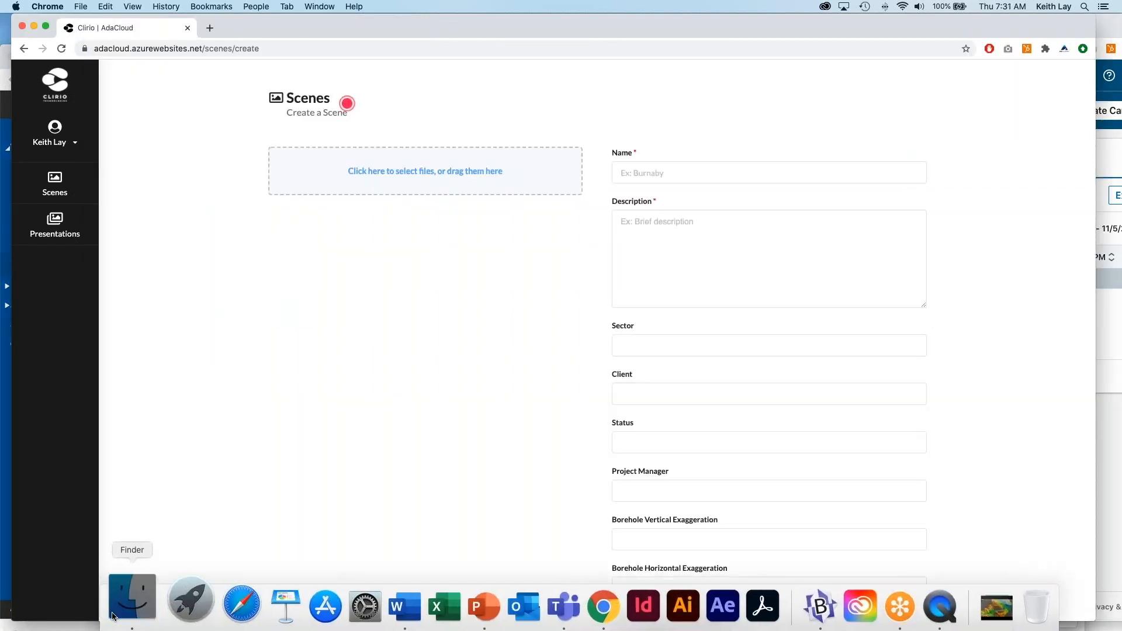
pyautogui.click(127, 623)
pyautogui.click(762, 426)
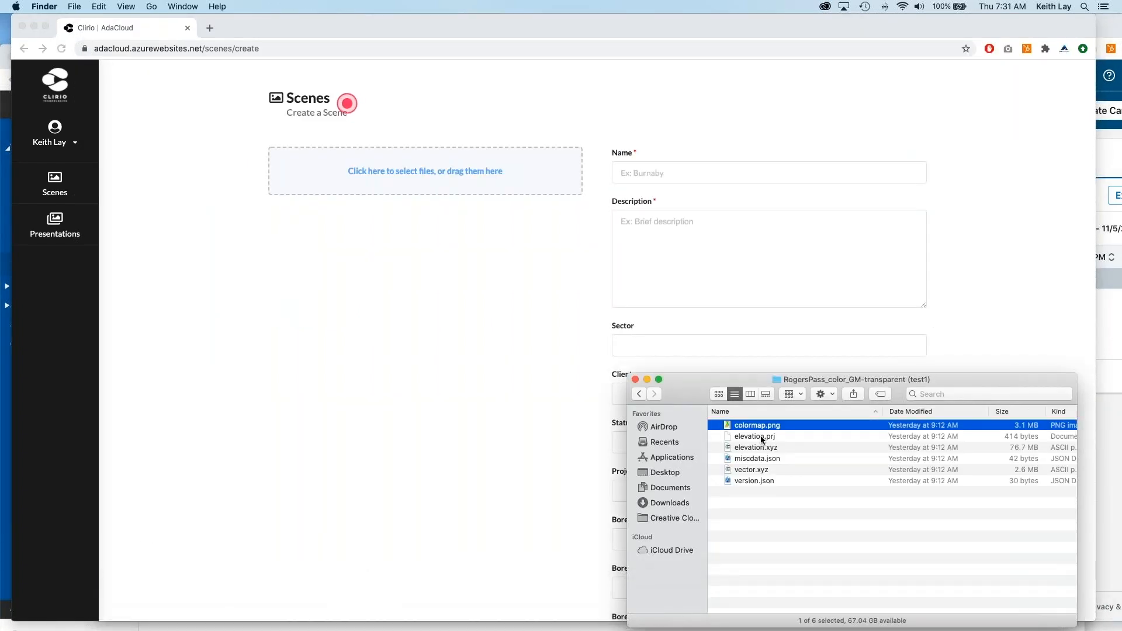
pyautogui.keyDown('shift'); pyautogui.click(755, 481); pyautogui.keyUp('shift')
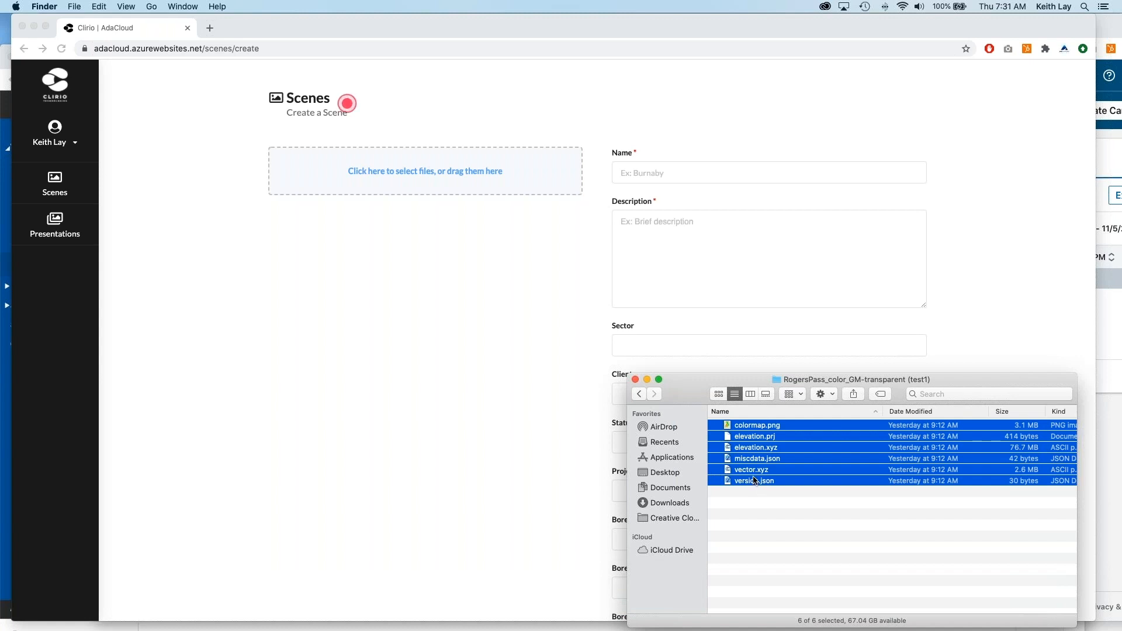
pyautogui.moveTo(725, 431); pyautogui.dragTo(411, 154)
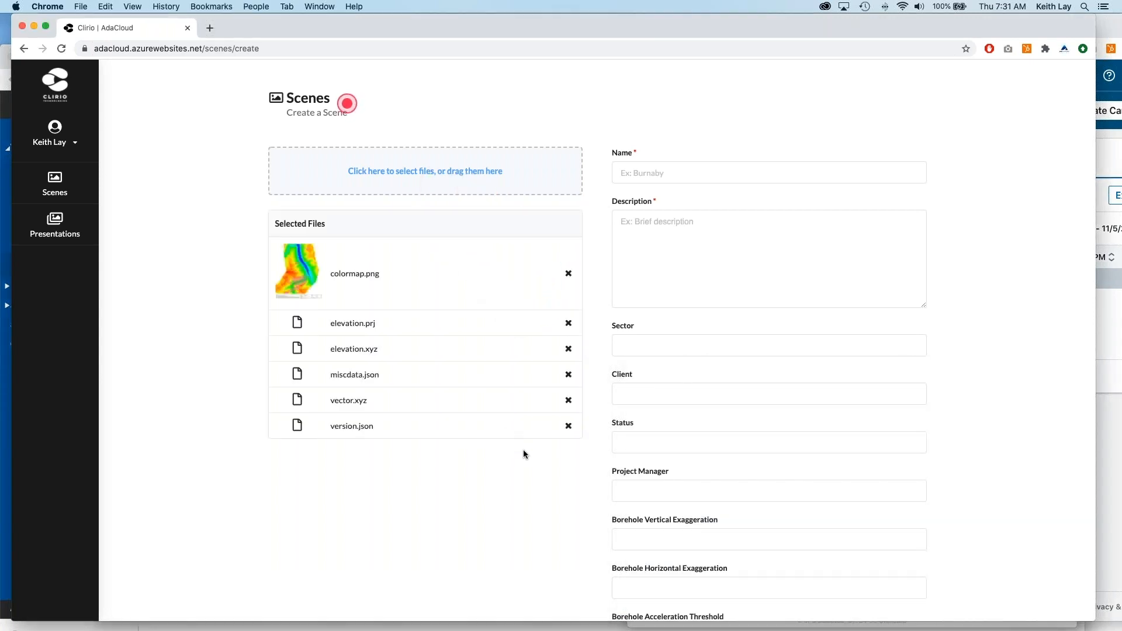
# Name the scene "Webinar GM Test" and enter "Test of GM export" as its description.
pyautogui.click(695, 173)
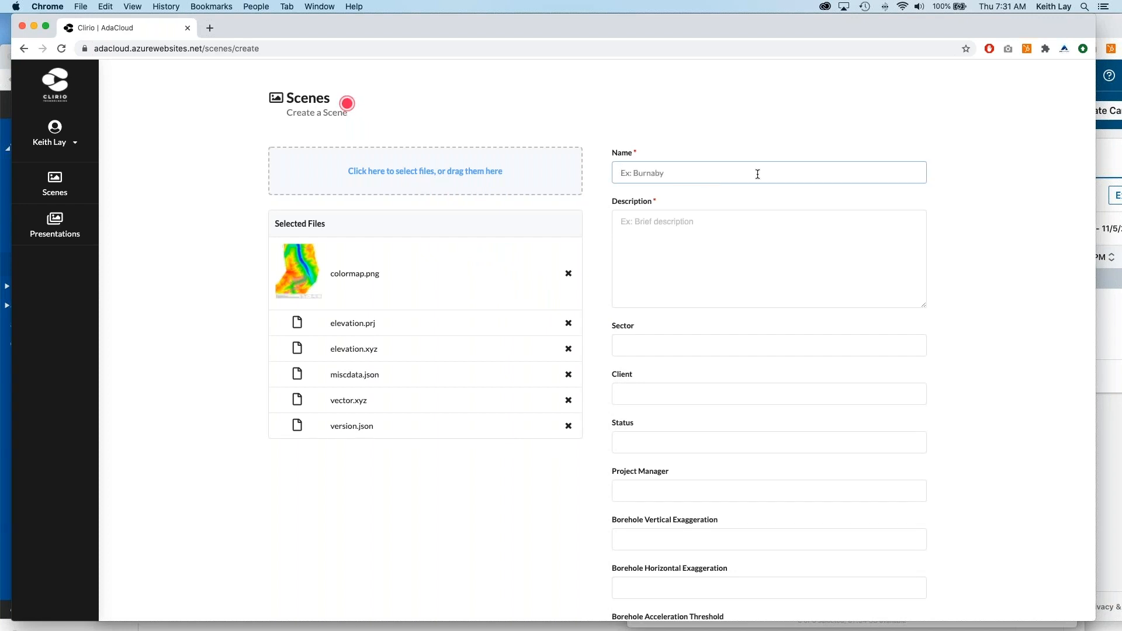
pyautogui.write('Webinar GM Test')
pyautogui.press('Tab')
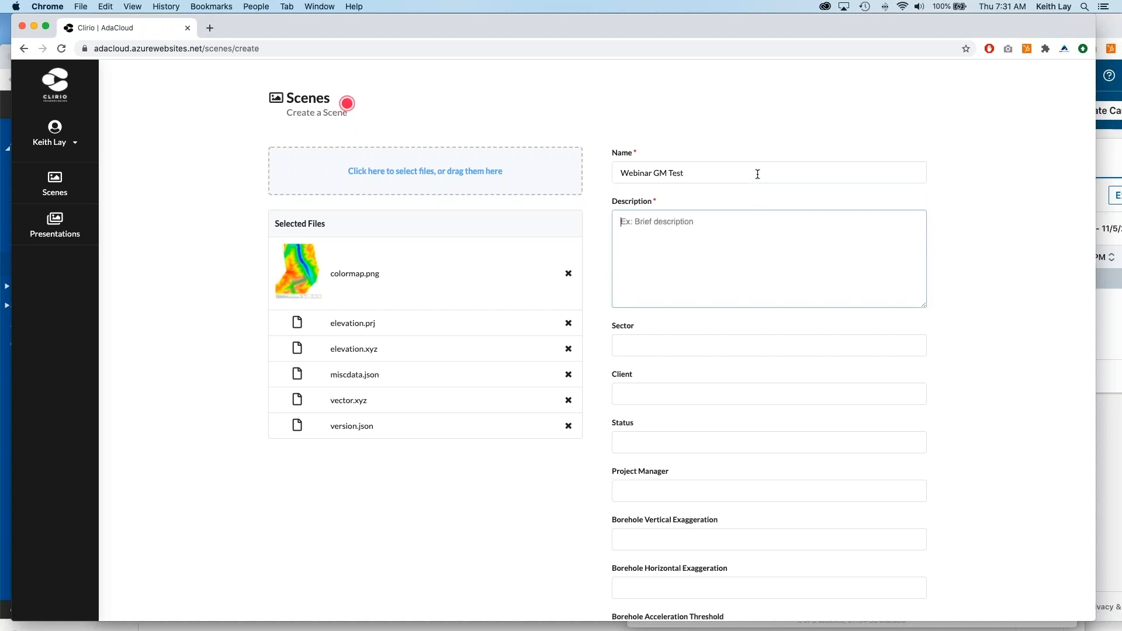
pyautogui.write('Test of')
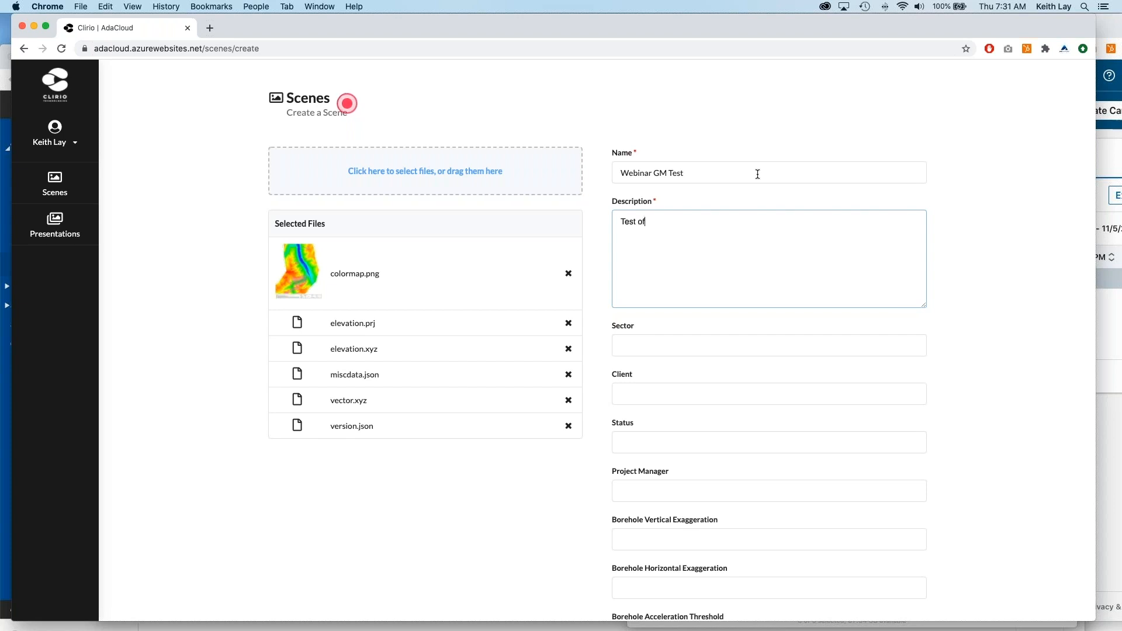
pyautogui.write(' GM export')
# Check the remaining scene fields and create the scene, leaving the optional ones blank.
pyautogui.scroll(-5, 609, 418)
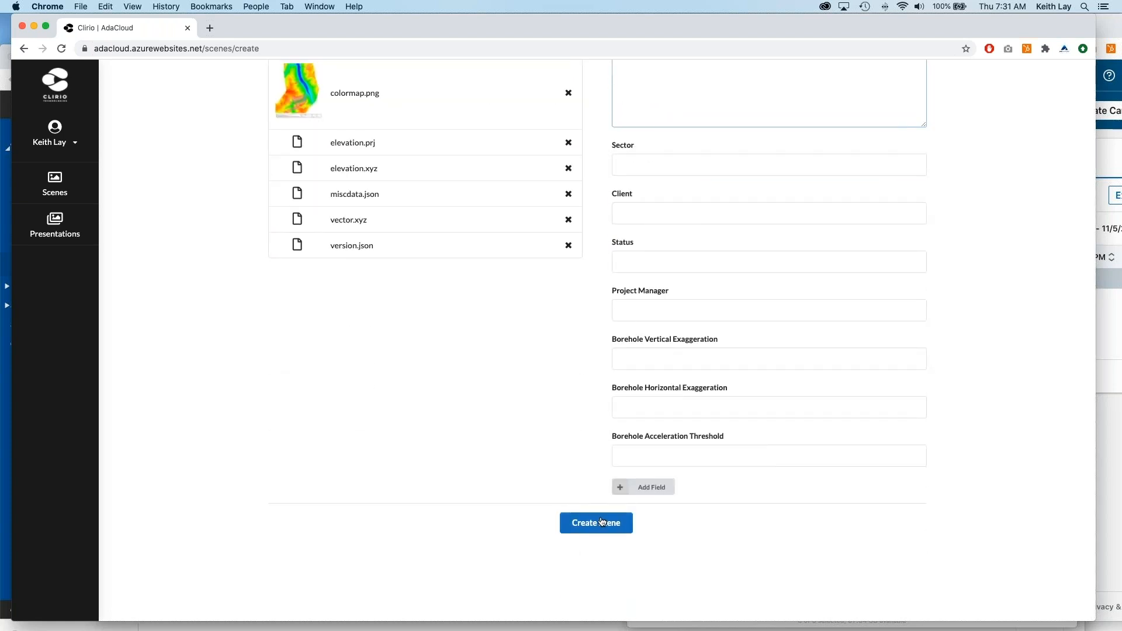
pyautogui.scroll(3, 569, 456)
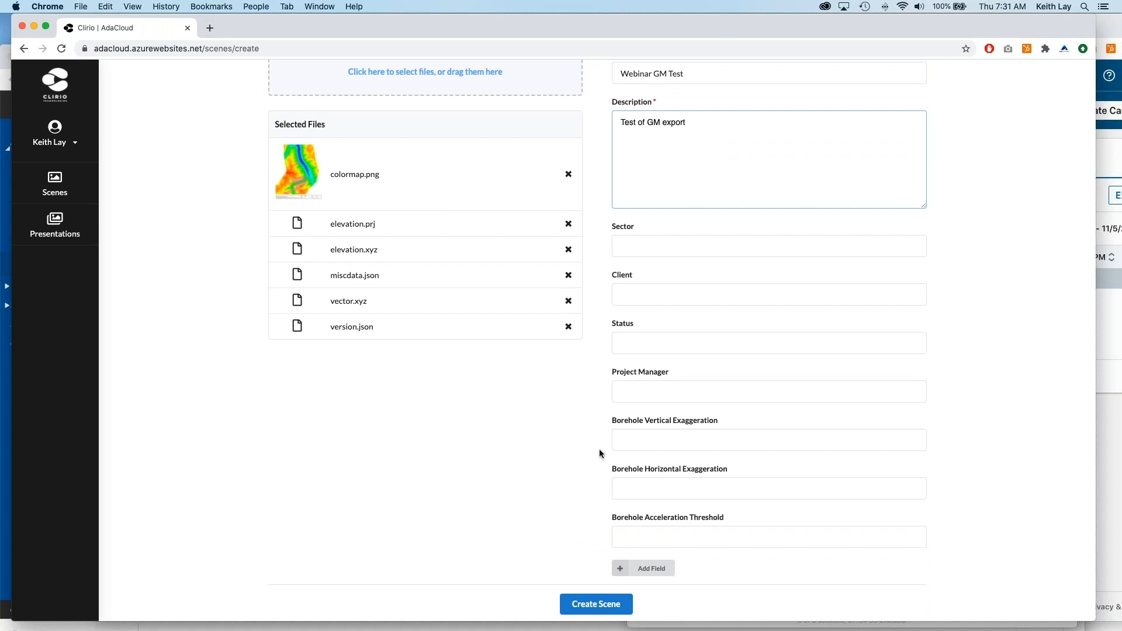
pyautogui.scroll(-3, 600, 455)
pyautogui.click(596, 522)
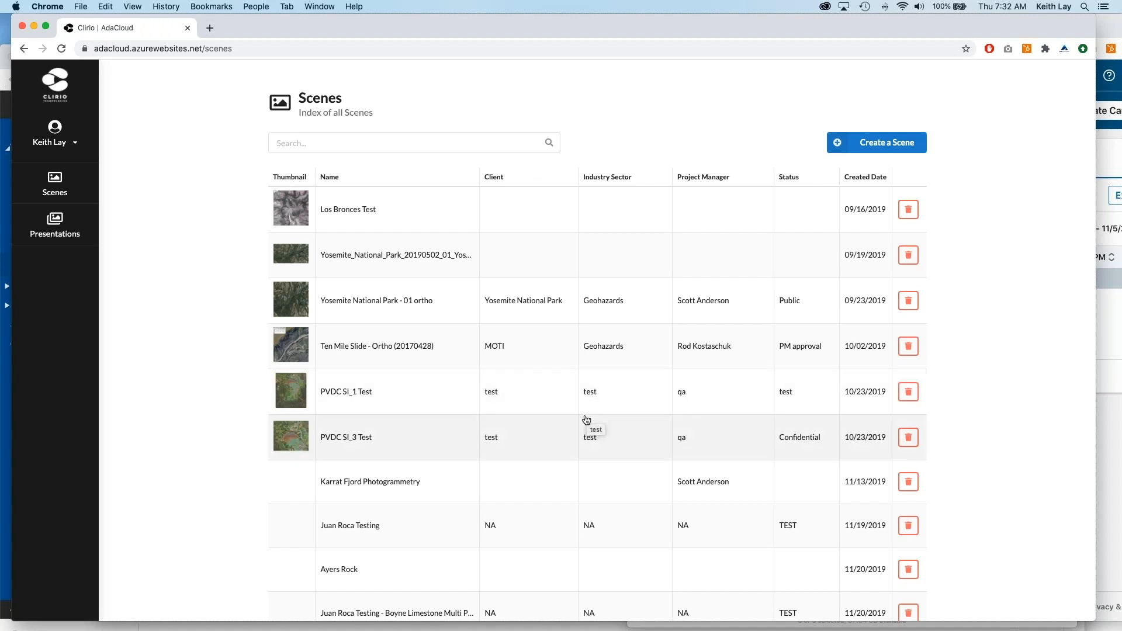
# Start a new presentation in the presentations index and name it "Yosemite Test Presentation".
pyautogui.click(63, 230)
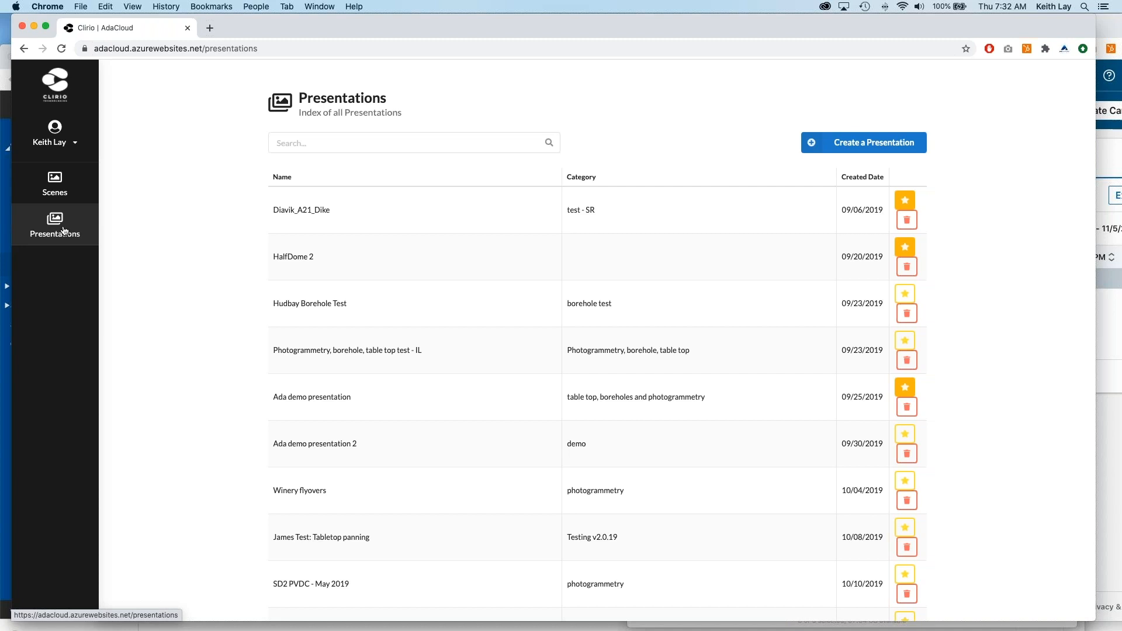
pyautogui.click(846, 146)
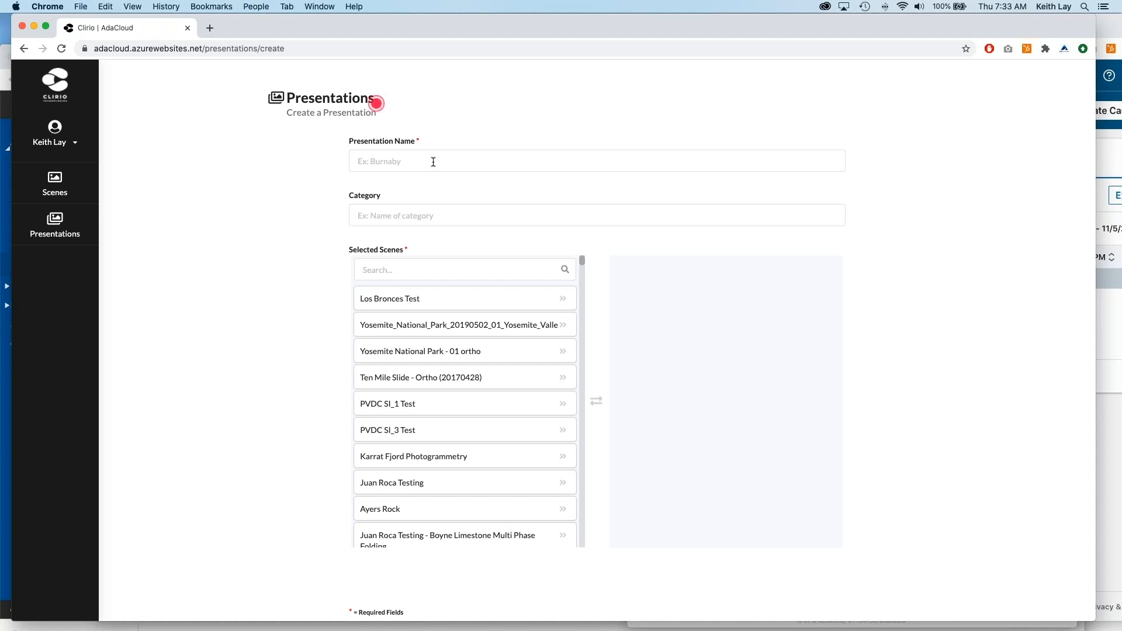
pyautogui.click(403, 164)
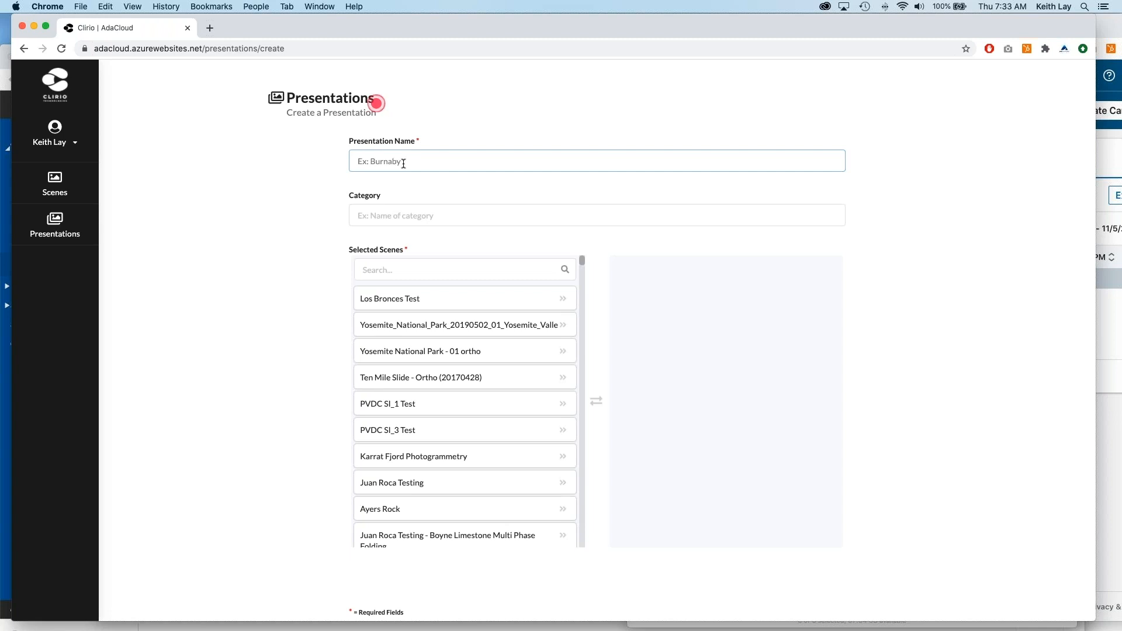
pyautogui.write('Yosemite')
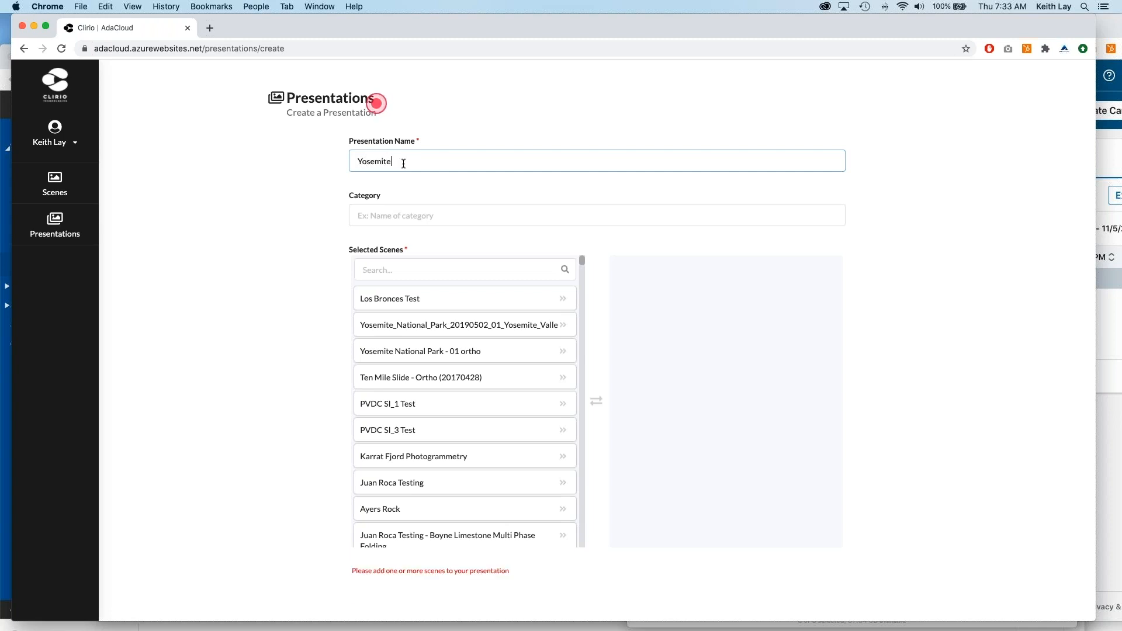
pyautogui.write(' Test Presentatiom')
pyautogui.press('BackSpace')
pyautogui.write('n')
# Add the Yosemite_National_Park_20190502_01 and Yosemite National Park - 01 ortho scenes to the presentation and create it.
pyautogui.moveTo(451, 327); pyautogui.dragTo(696, 328)
pyautogui.moveTo(458, 327); pyautogui.dragTo(729, 365)
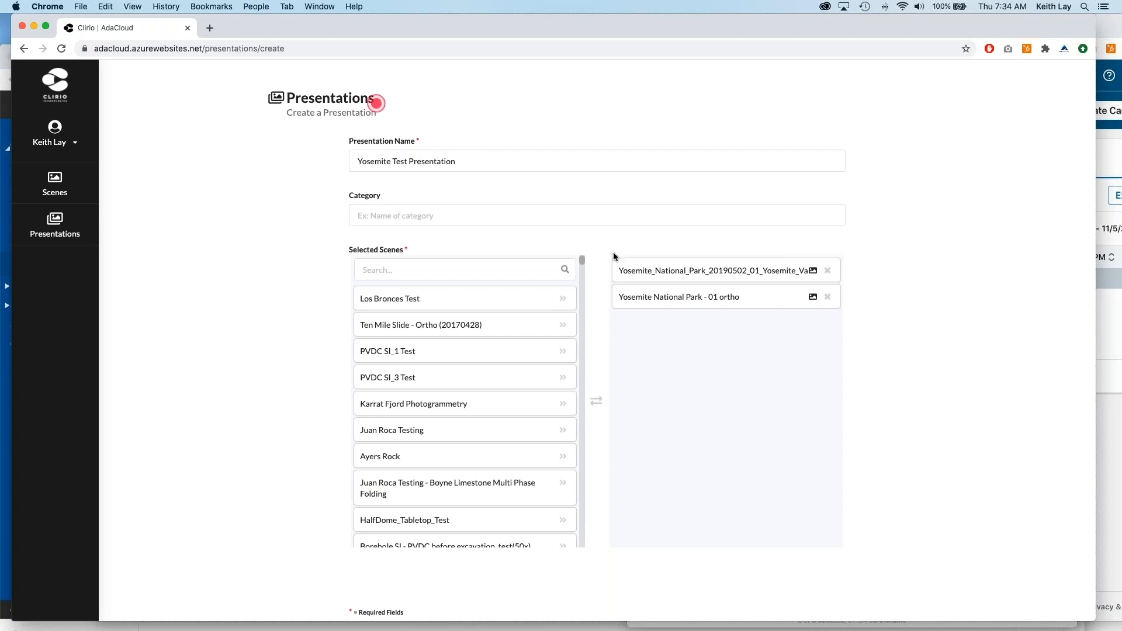
pyautogui.scroll(-3, 721, 362)
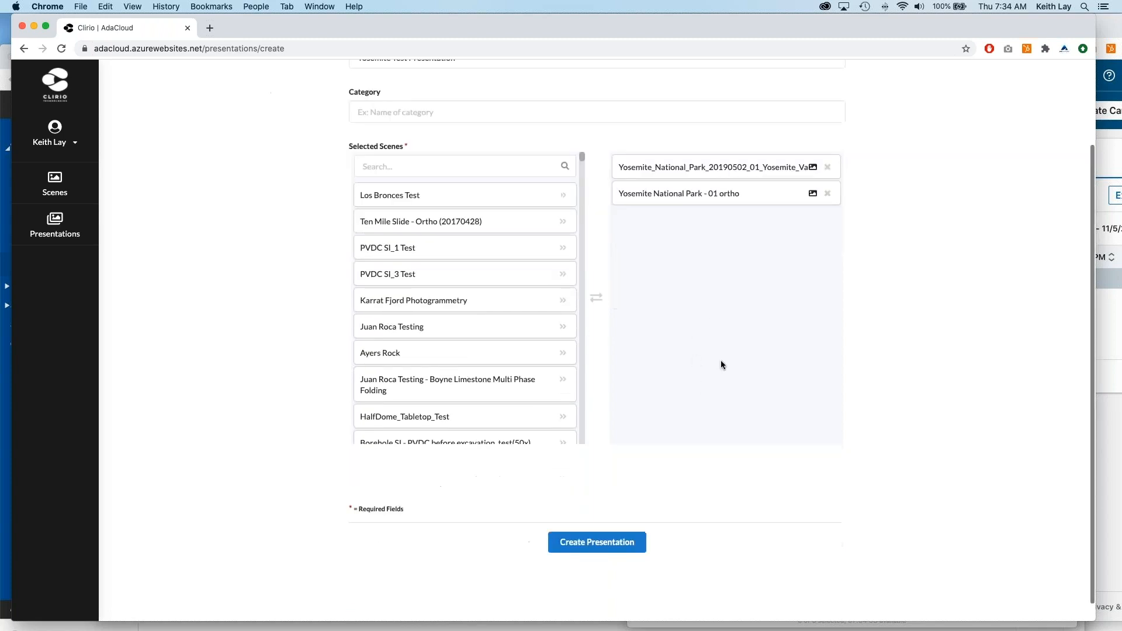
pyautogui.click(612, 518)
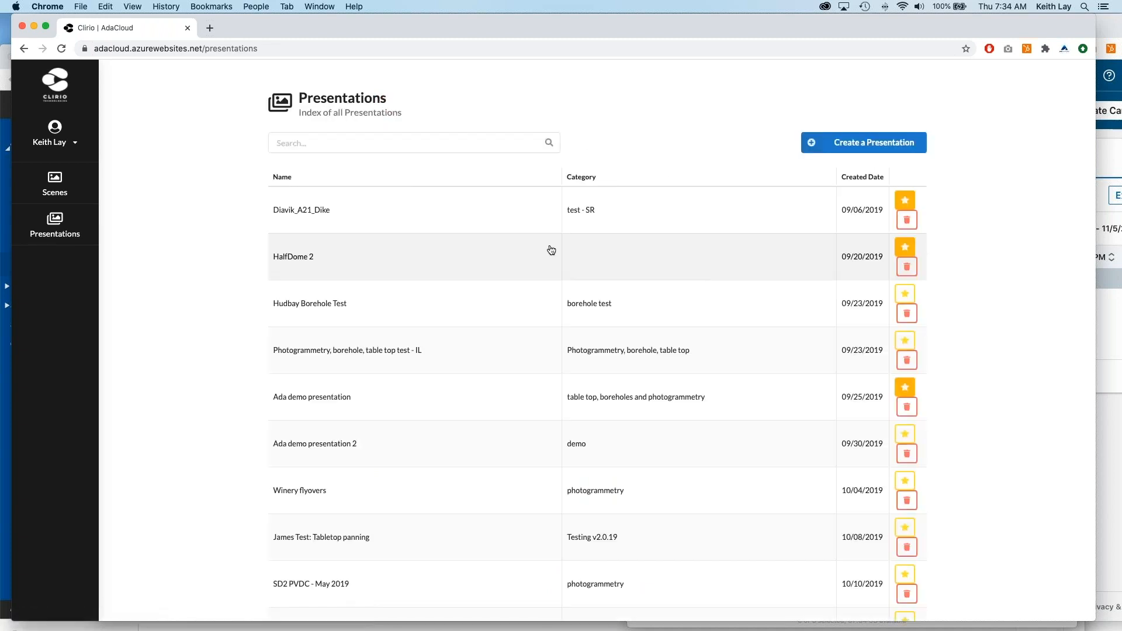
# Look through the most recent presentations on the last two pages of the presentations index.
pyautogui.scroll(-3, 669, 281)
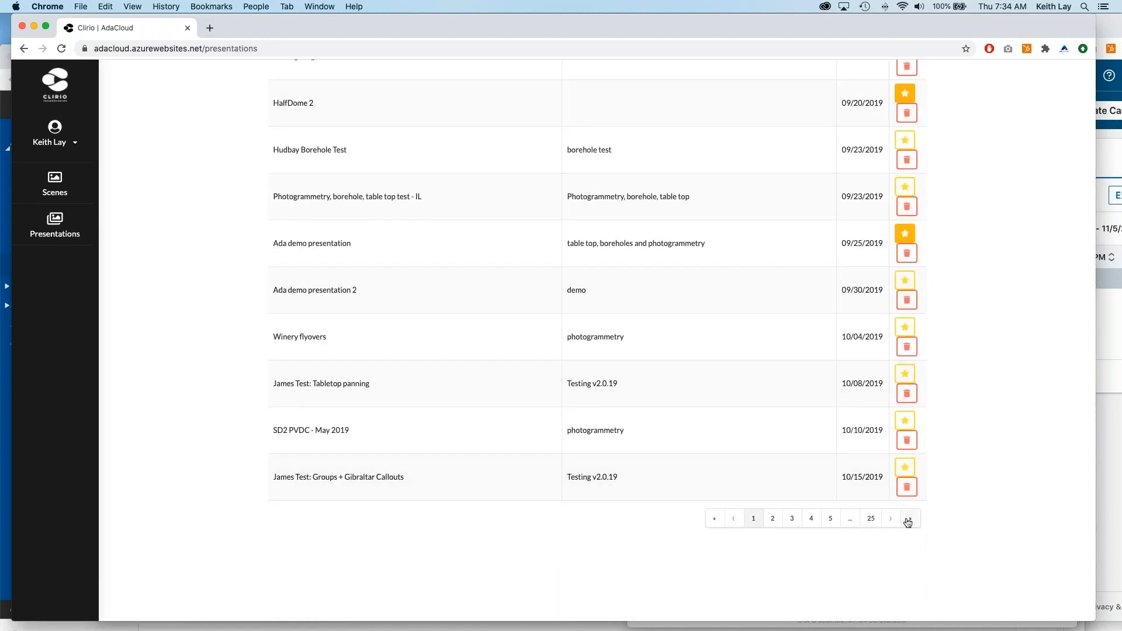
pyautogui.click(910, 484)
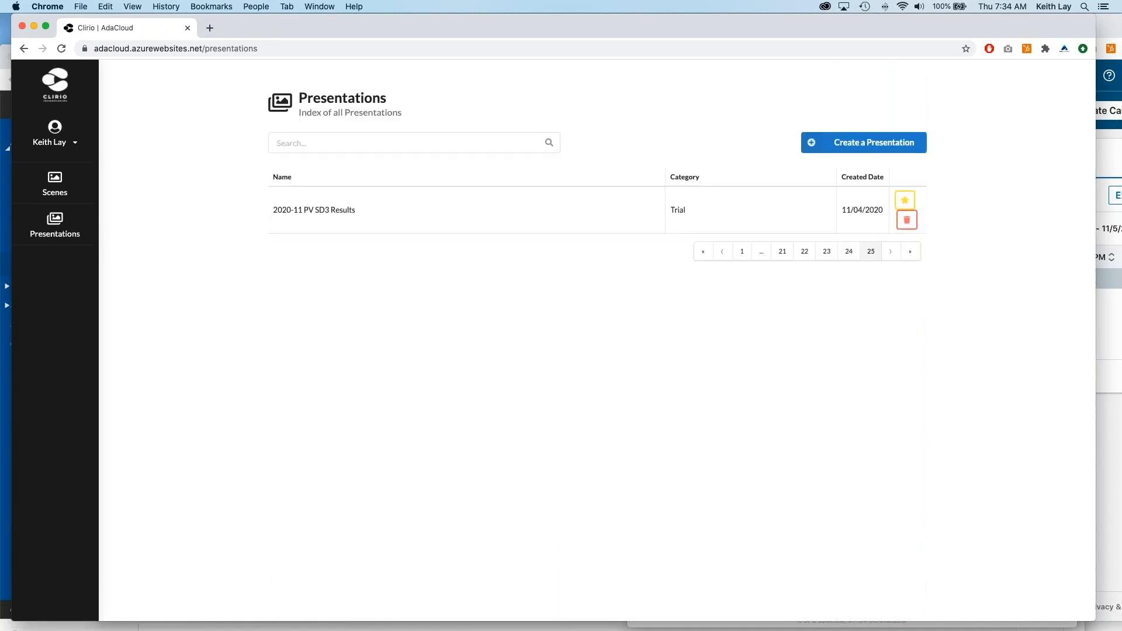
pyautogui.click(722, 252)
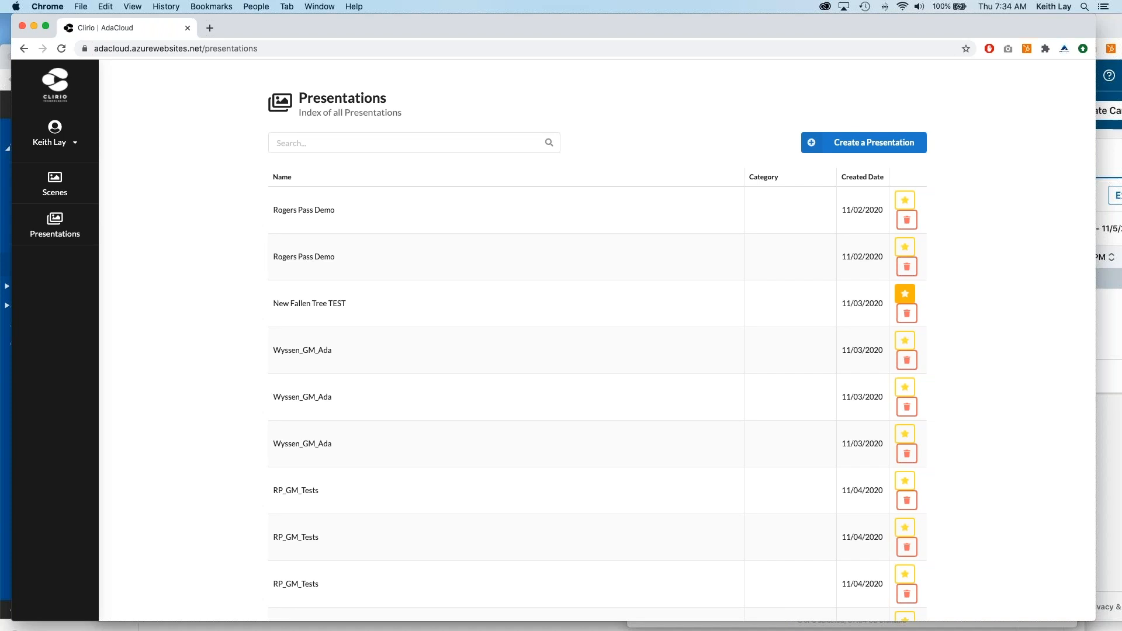
# Switch to the Windows Device Portal window and show the Mixed Reality Capture live preview full screen.
pyautogui.hotkey('ctrl', 'Right')
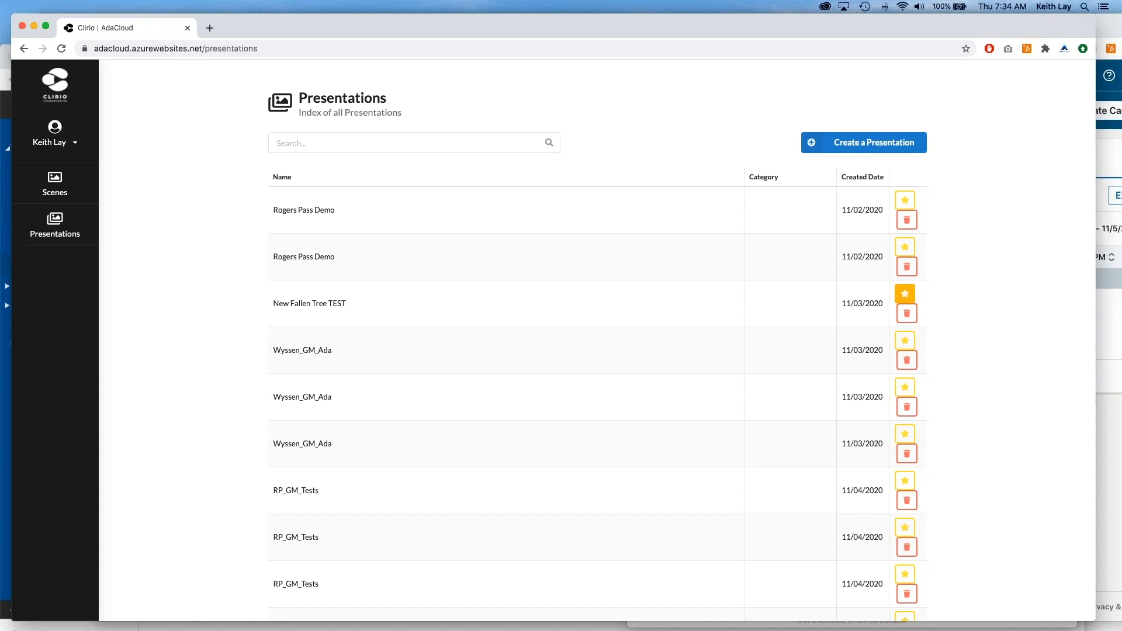
pyautogui.click(4, 366)
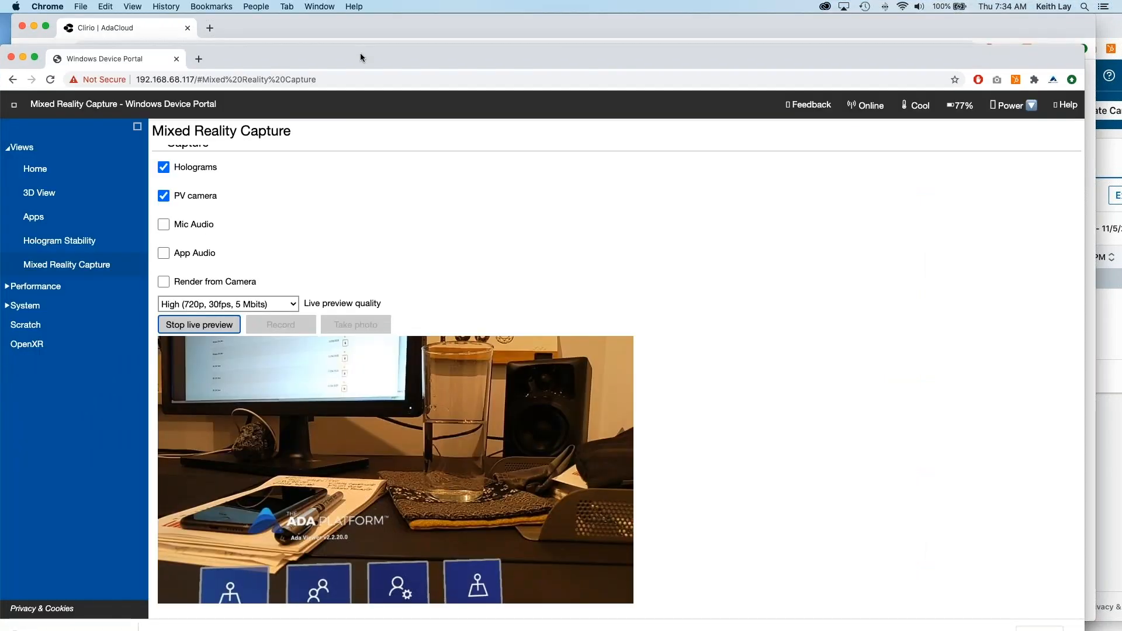
pyautogui.moveTo(360, 57); pyautogui.dragTo(380, 23)
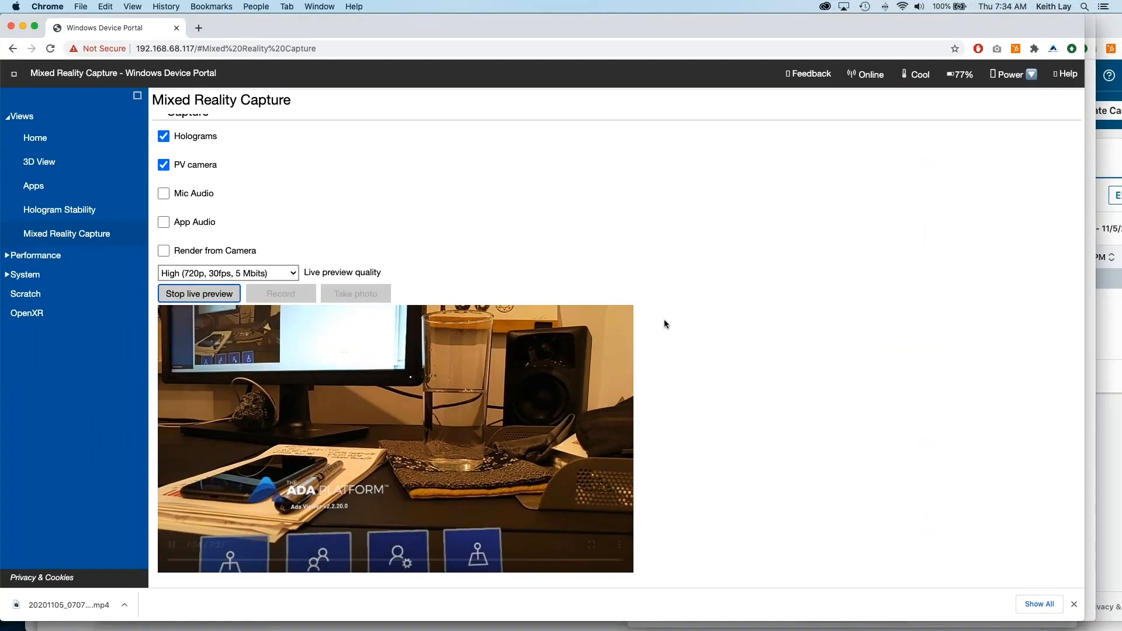
pyautogui.scroll(-2, 684, 375)
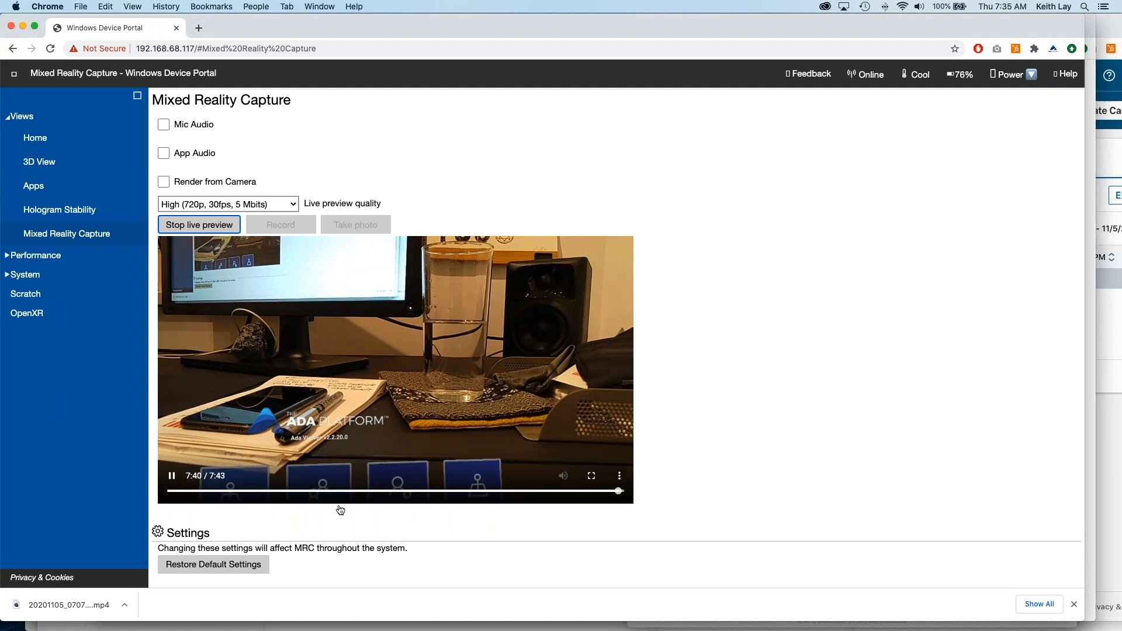
pyautogui.click(590, 476)
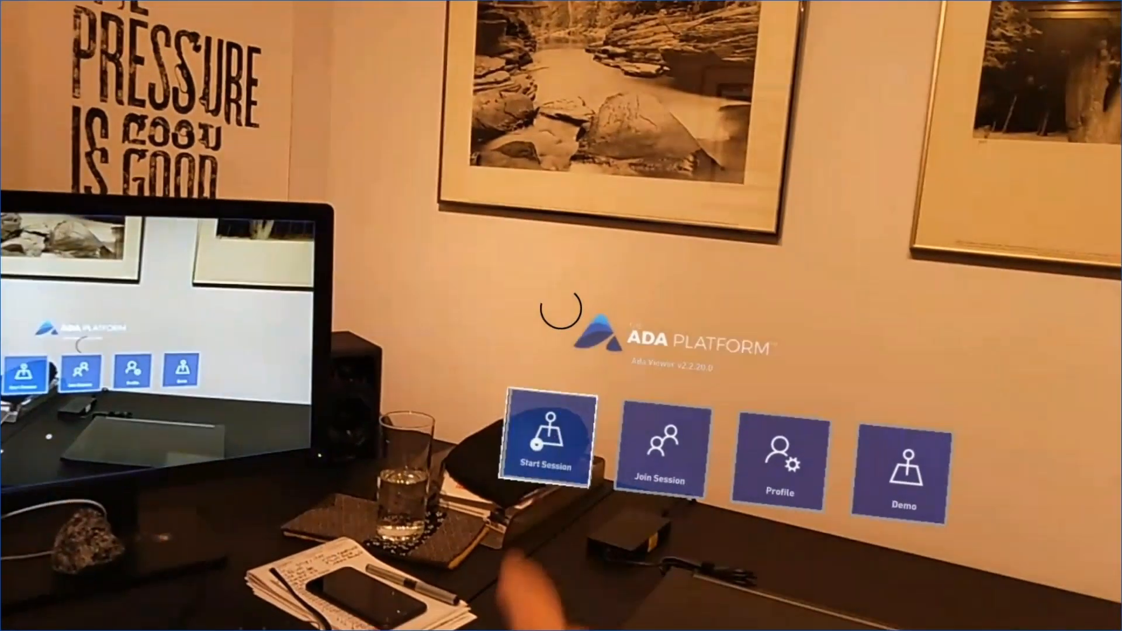
# Start a session in Ada Viewer and page through the Ada Cloud map list to page 12.
pyautogui.click(548, 437)
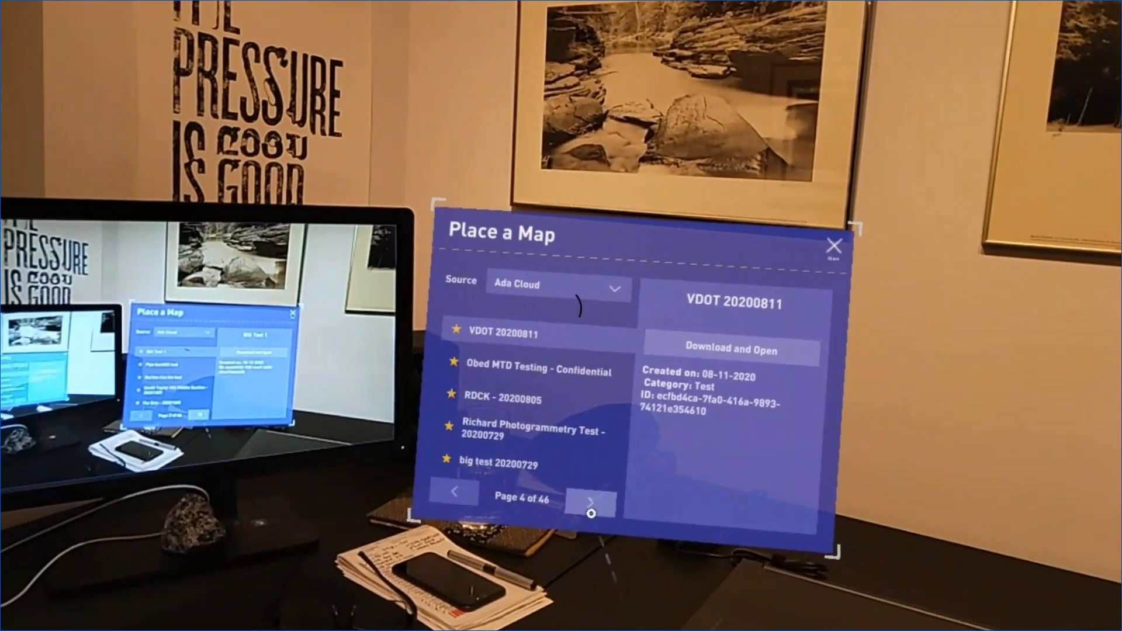
pyautogui.click(594, 516)
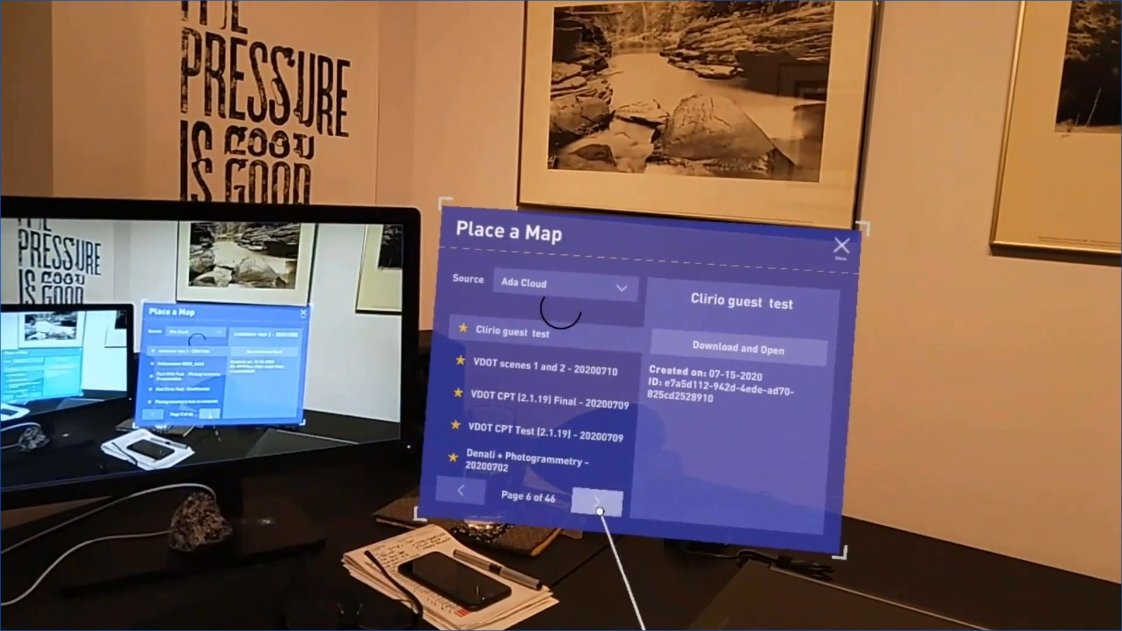
pyautogui.click(595, 510)
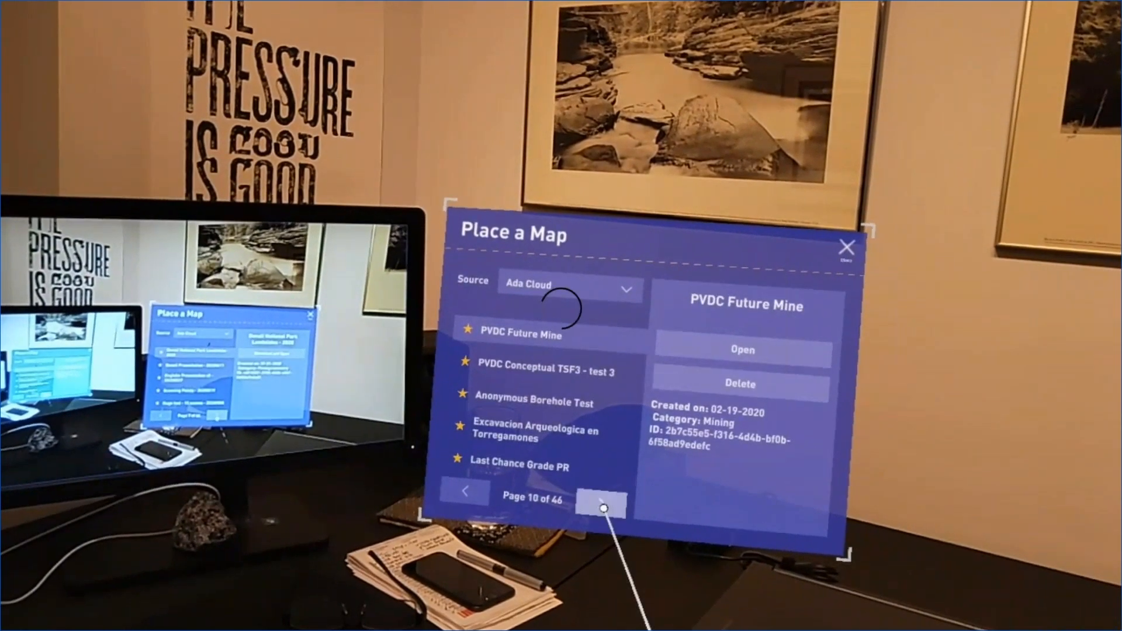
pyautogui.click(603, 508)
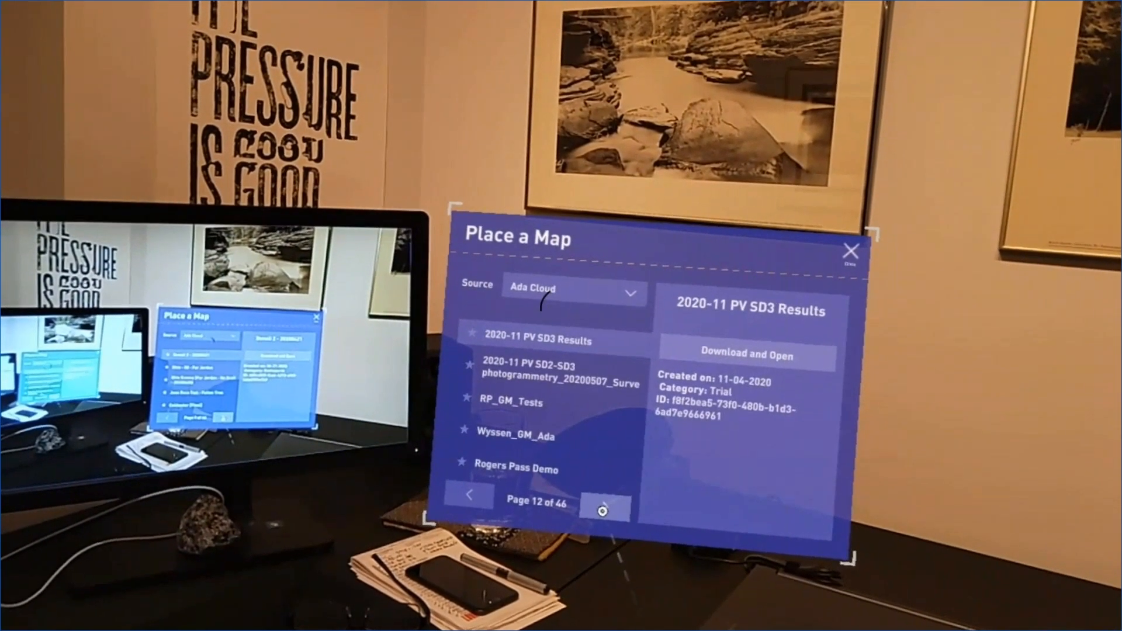
# Open the RP_GM_Tests map from Ada Cloud, place it on the desk, and exit the map.
pyautogui.click(514, 401)
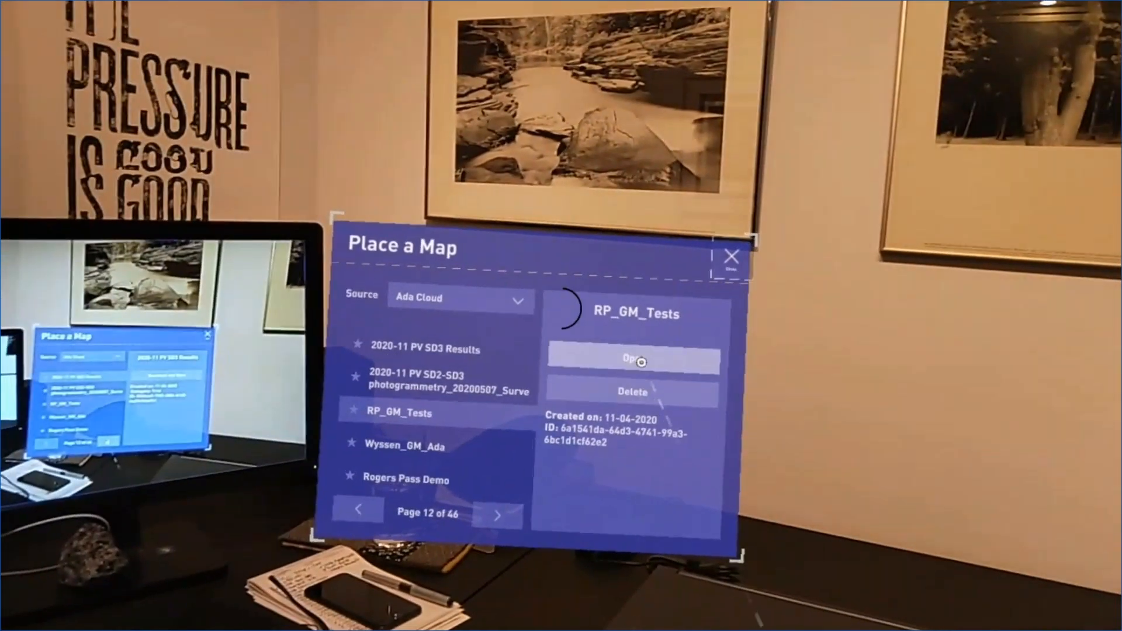
pyautogui.click(643, 359)
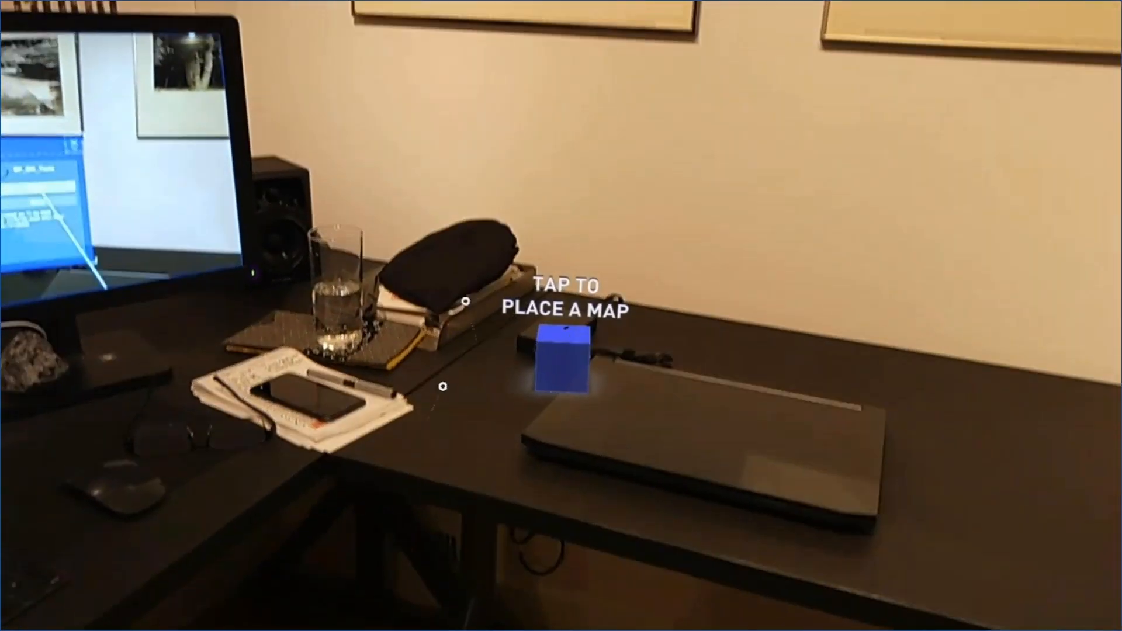
pyautogui.click(562, 358)
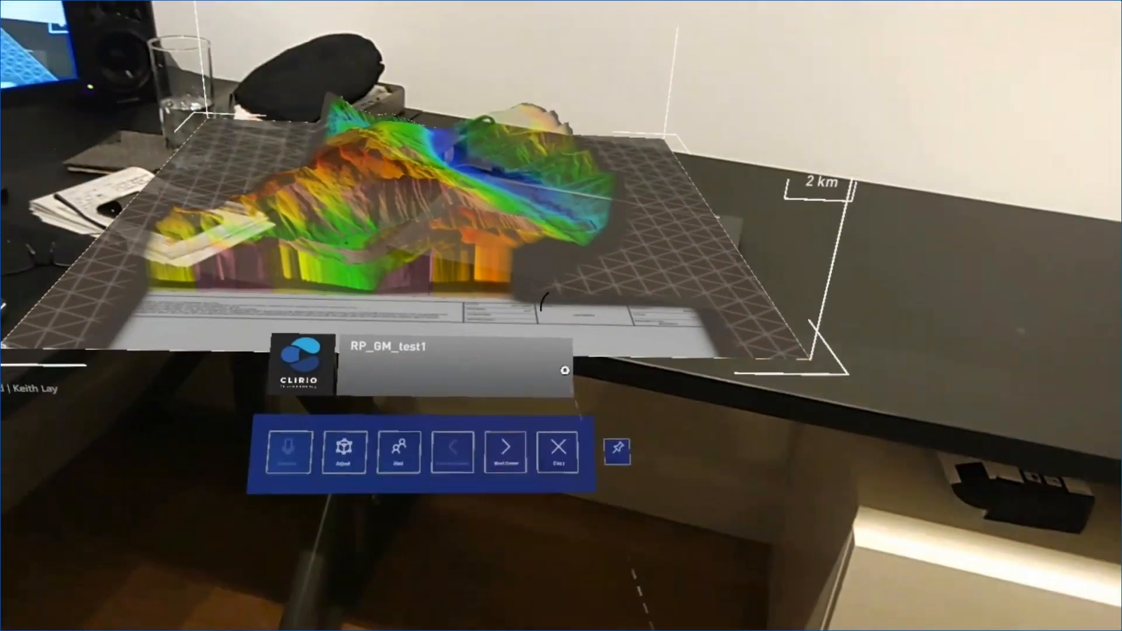
pyautogui.click(558, 453)
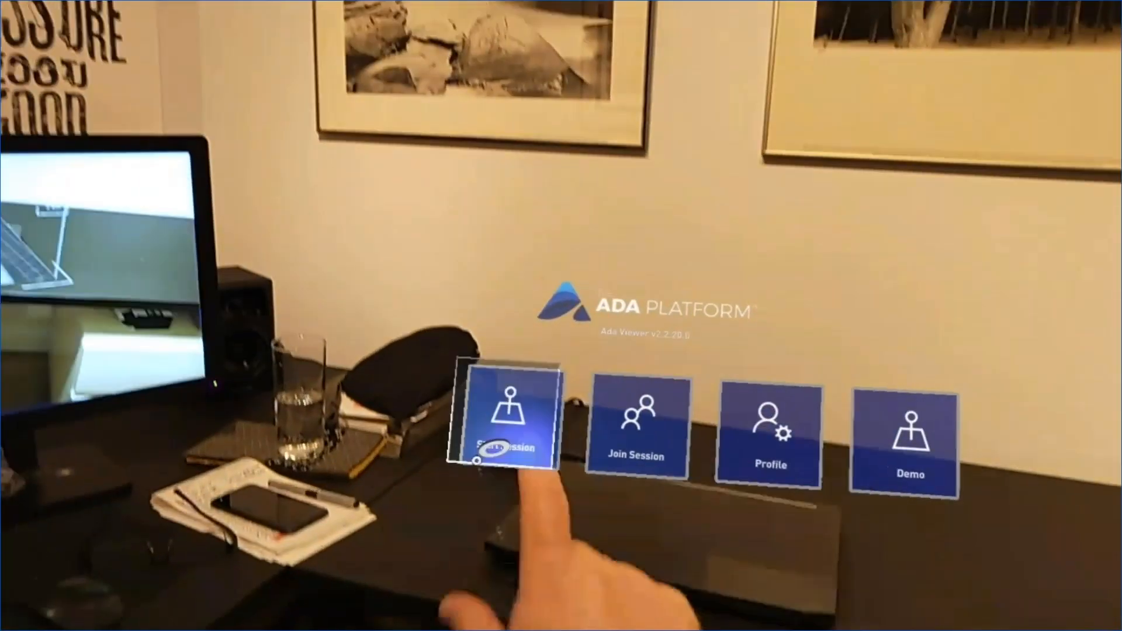
# Start another session, set the map source to On Device, and open the RP_GM_Tests map.
pyautogui.click(489, 447)
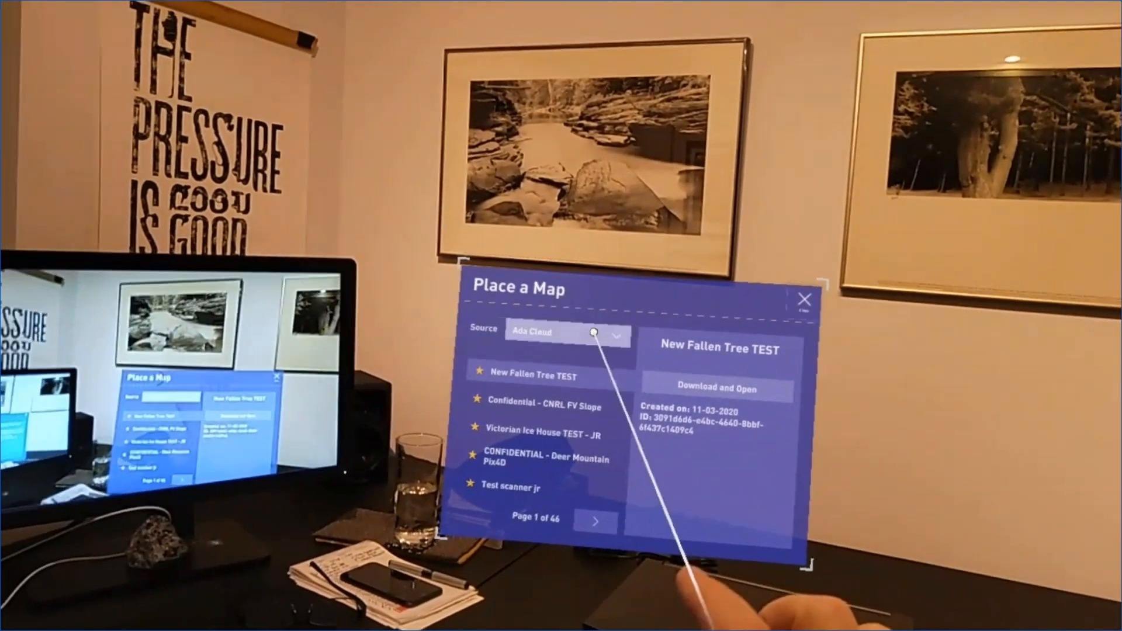
pyautogui.click(587, 333)
pyautogui.click(561, 366)
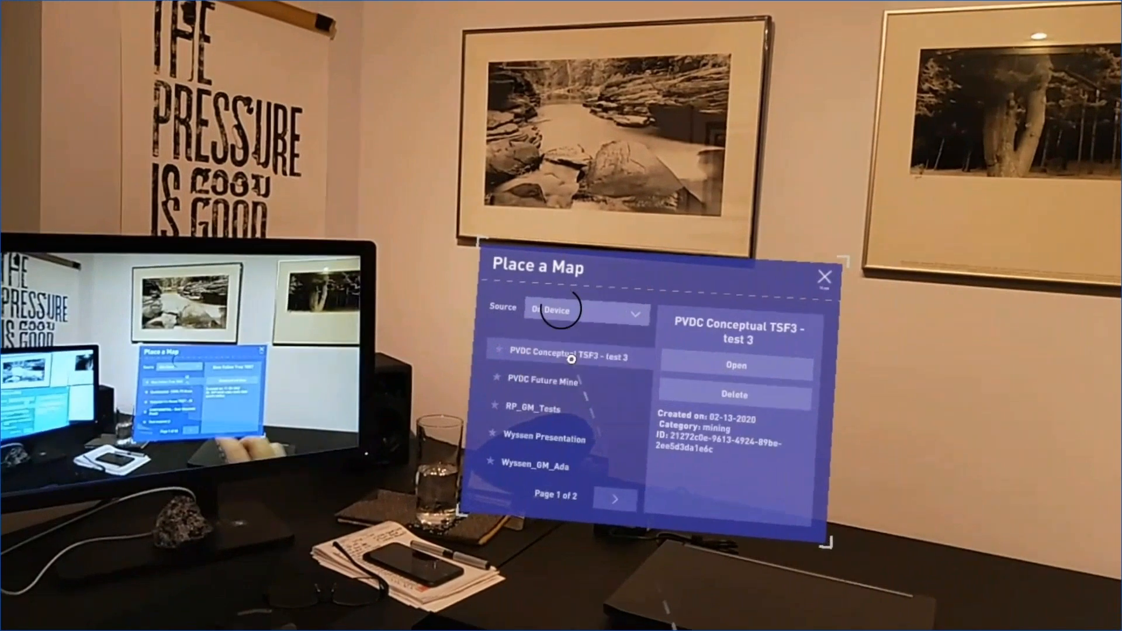
pyautogui.click(587, 391)
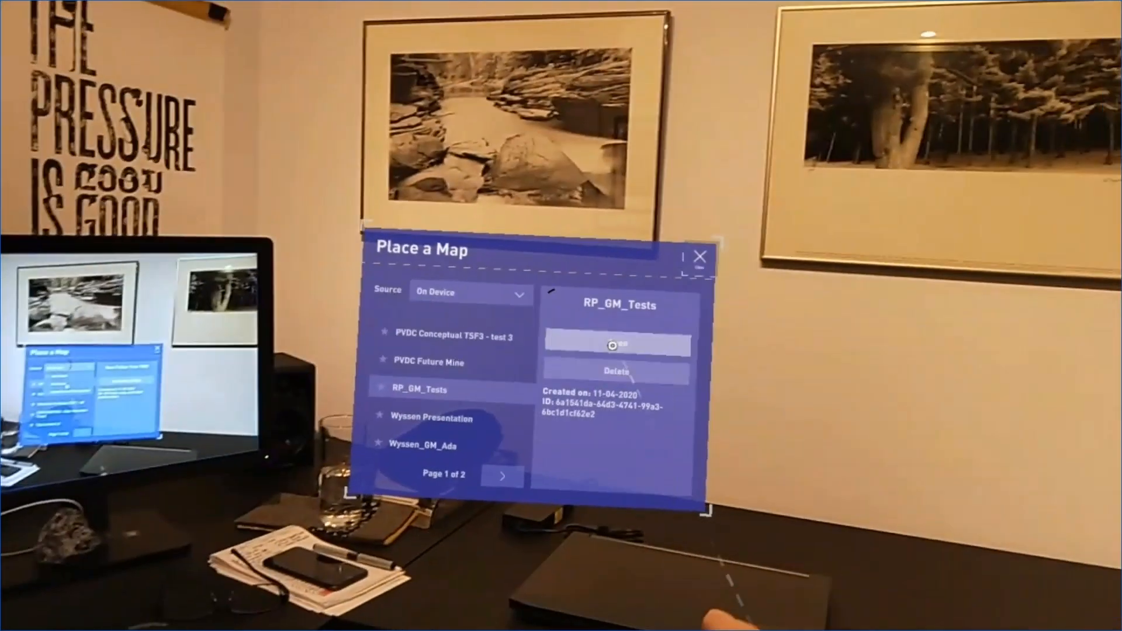
pyautogui.click(615, 346)
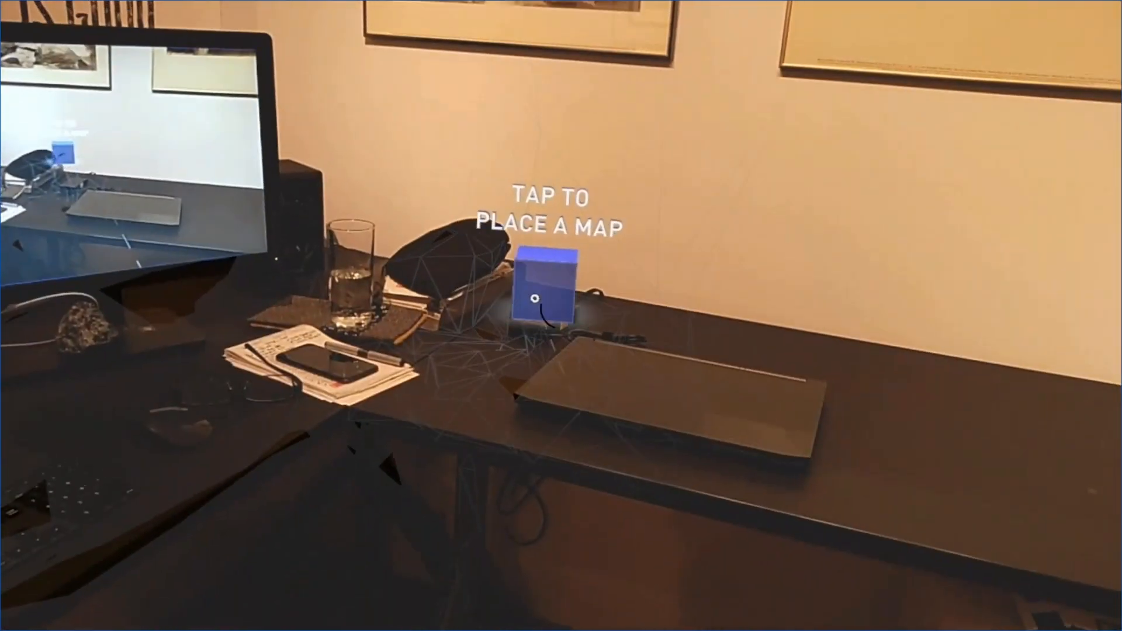
# Place the map on the desk and enlarge it with the last of the four size presets.
pyautogui.click(536, 300)
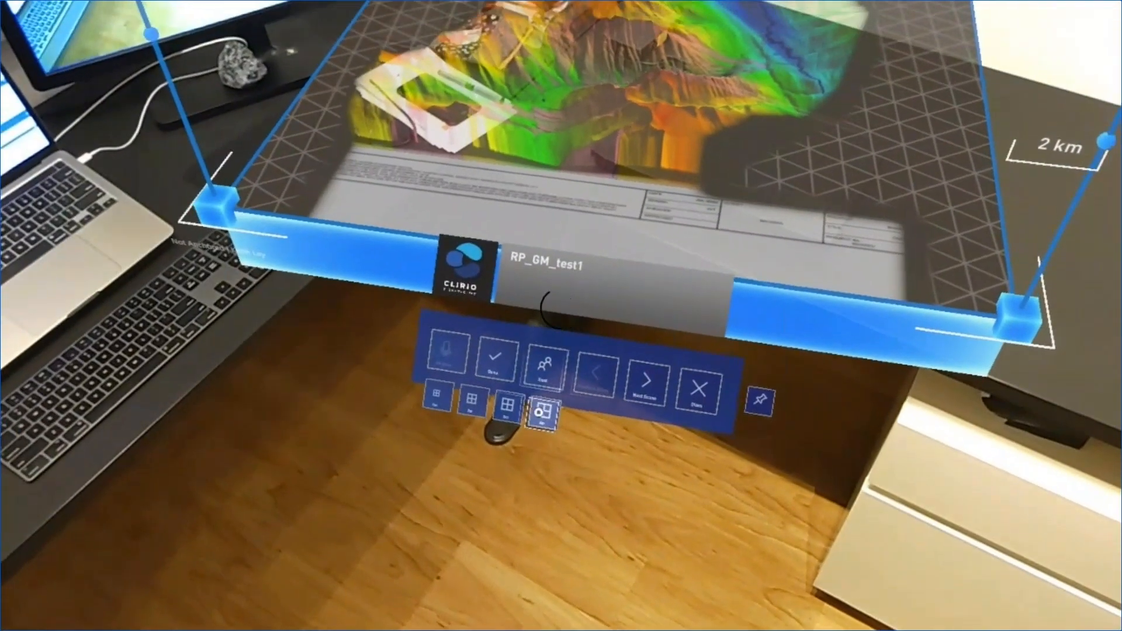
pyautogui.click(535, 412)
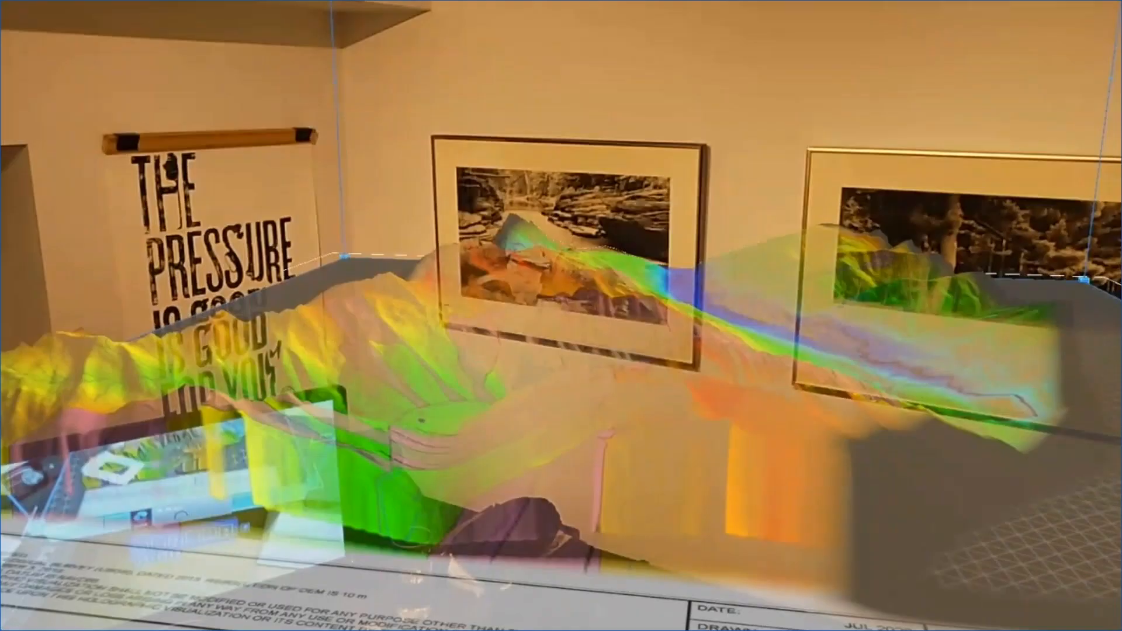